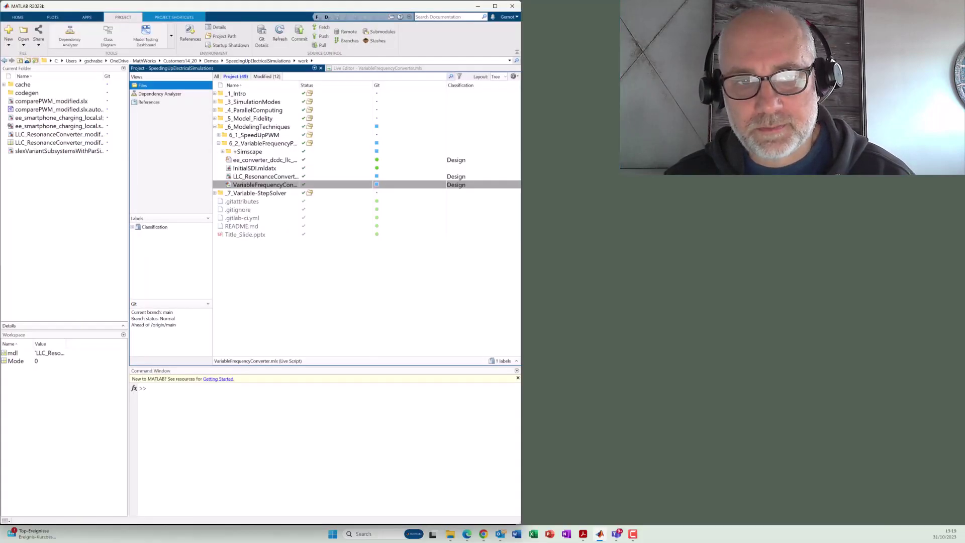
- Open VariableFrequencyConverter.mlx and run its first section to load LLC_ResonanceConverter_modified
{"action": "left_click", "coordinate": [257, 185]}
{"action": "double_click", "coordinate": [257, 185]}
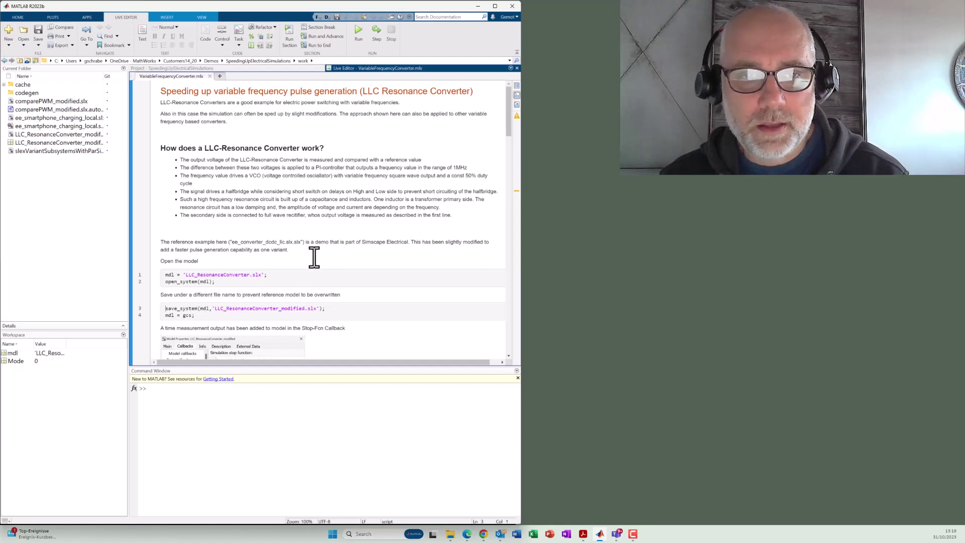
{"action": "left_click", "coordinate": [322, 37]}
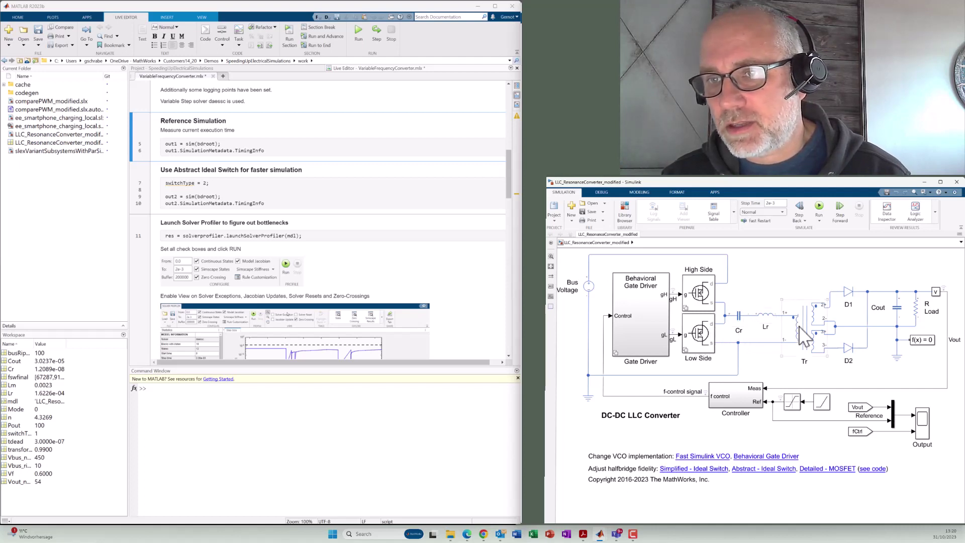
{"action": "left_click", "coordinate": [738, 326]}
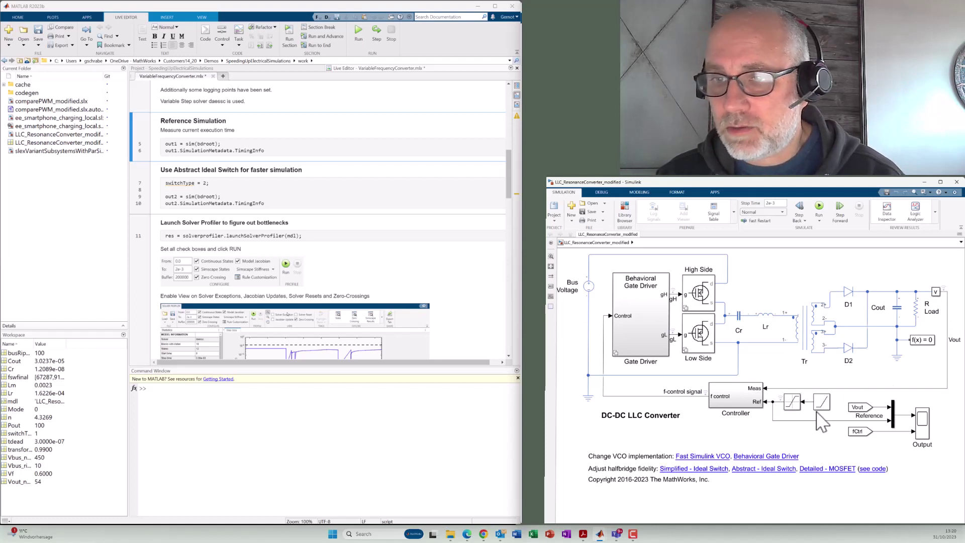
- Look inside Controller, then drill through Behavioral Gate Driver and Gate Control Signals into Square Wave VCO
{"action": "double_click", "coordinate": [735, 412]}
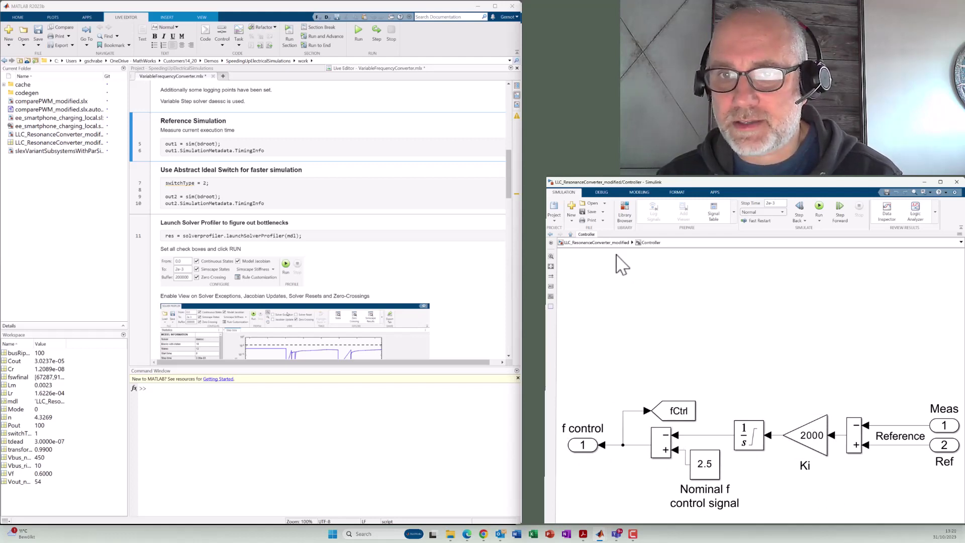
{"action": "left_click", "coordinate": [595, 242]}
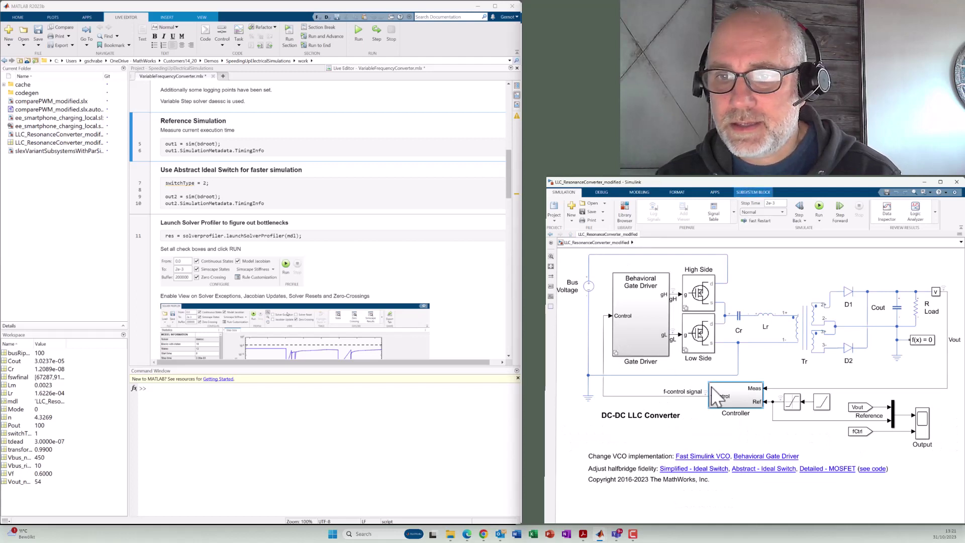
{"action": "double_click", "coordinate": [643, 343]}
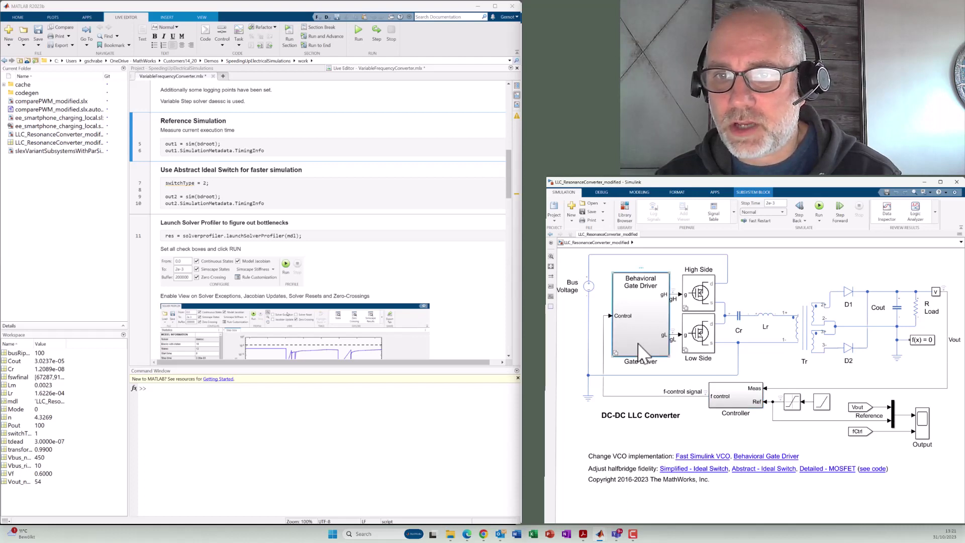
{"action": "scroll", "coordinate": [641, 402], "scroll_direction": "up", "scroll_amount": 5}
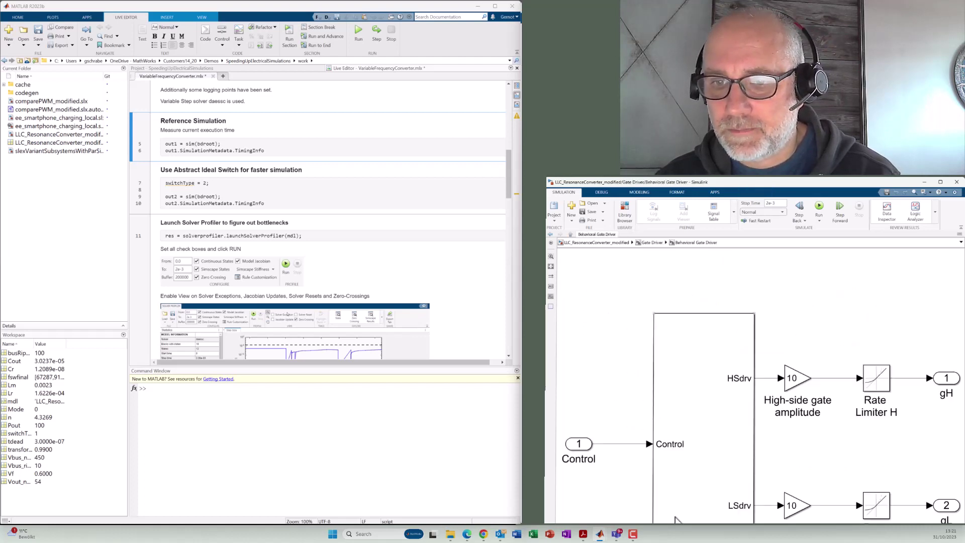
{"action": "double_click", "coordinate": [684, 453]}
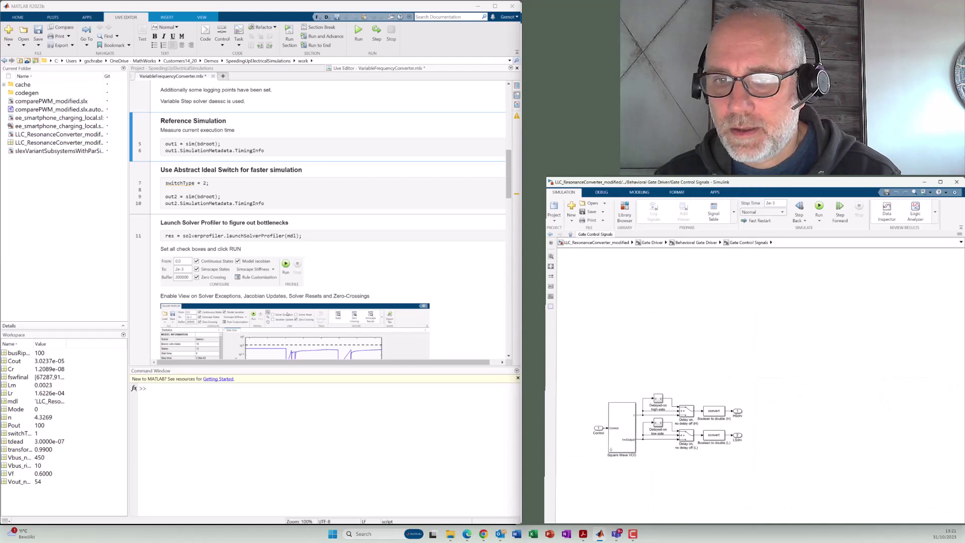
{"action": "double_click", "coordinate": [615, 447]}
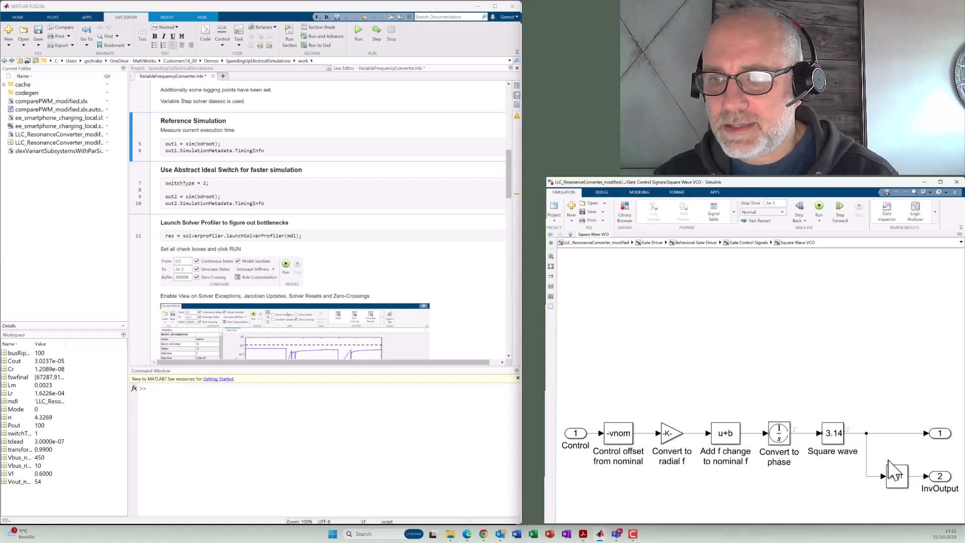
- Climb back up through Gate Control Signals and Behavioral Gate Driver to the Gate Driver variant subsystem
{"action": "mouse_move", "coordinate": [891, 484]}
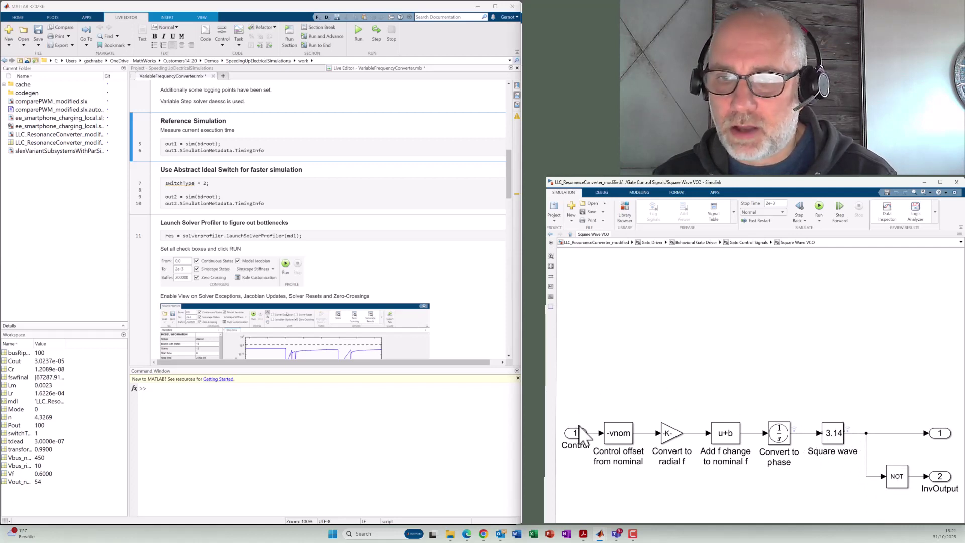
{"action": "left_click", "coordinate": [749, 242]}
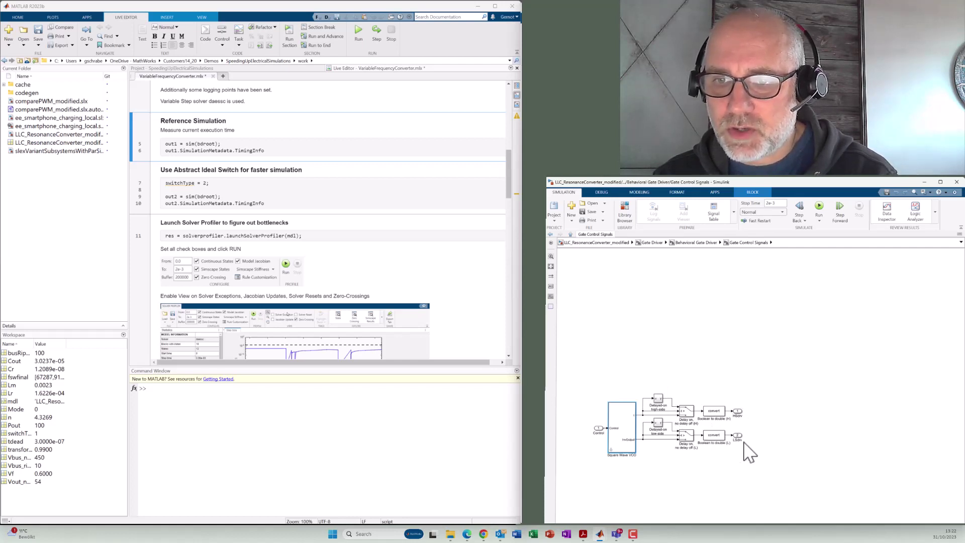
{"action": "left_click", "coordinate": [693, 242]}
{"action": "left_click", "coordinate": [649, 244]}
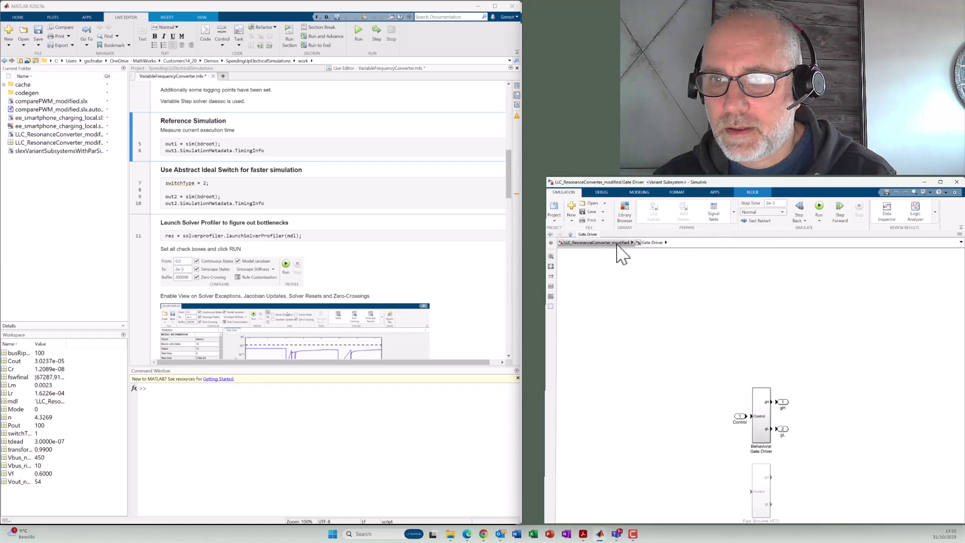
- Return to the top-level model and run the Reference Simulation section (about 48.1 s execution)
{"action": "left_click", "coordinate": [612, 243]}
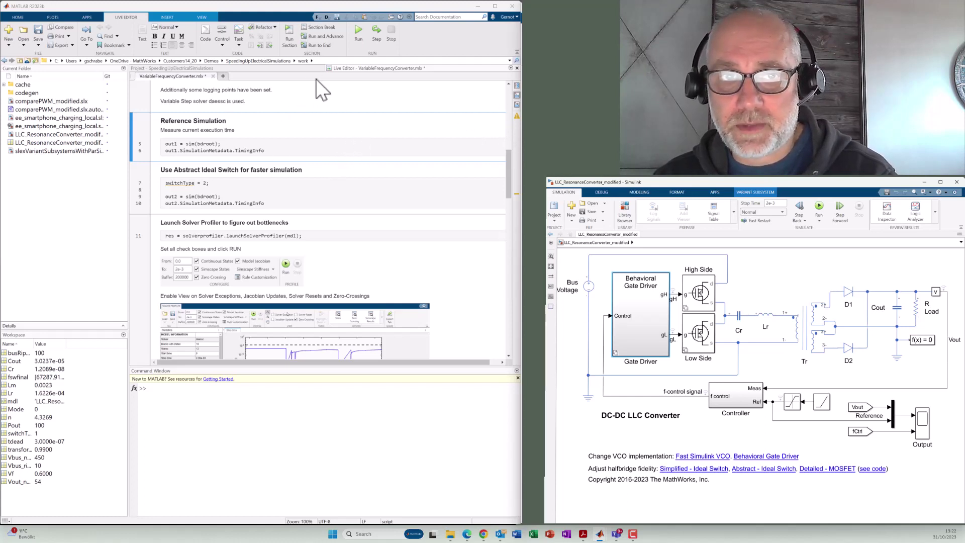
{"action": "left_click", "coordinate": [322, 37]}
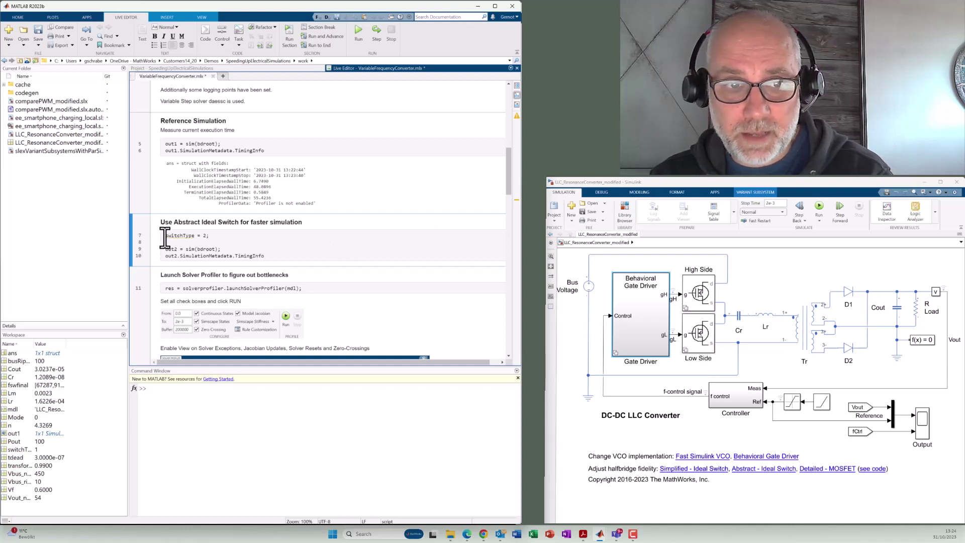
- Run the Use Abstract Ideal Switch section, rerunning the model and bringing up the Solver Profiler
{"action": "left_click", "coordinate": [311, 37]}
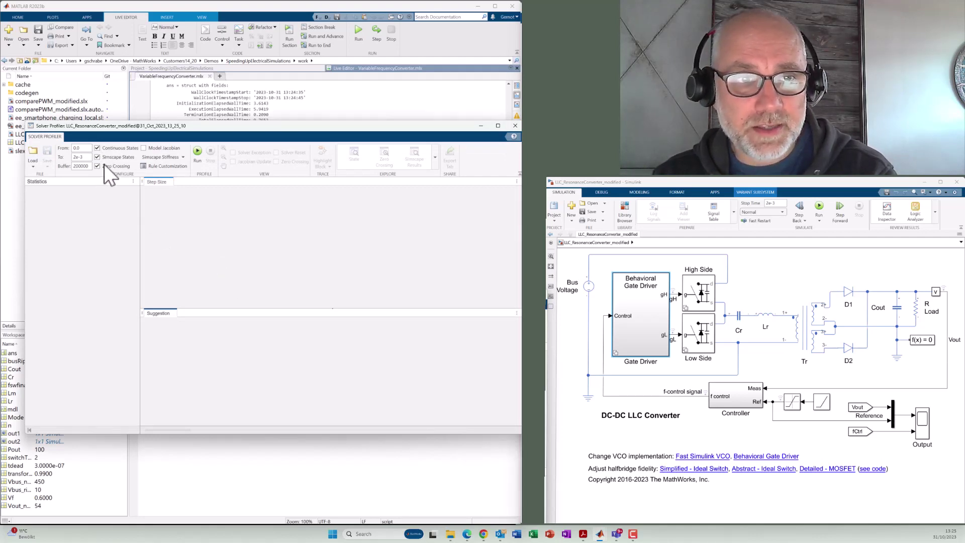
- Enable Model Jacobian logging, run the Solver Profiler, and stop it once enough data is collected
{"action": "left_click", "coordinate": [142, 147]}
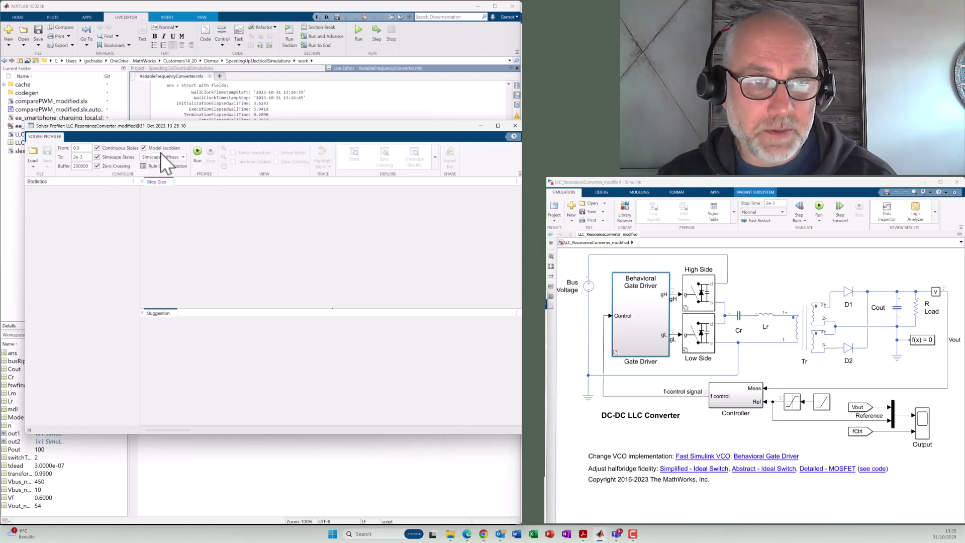
{"action": "left_click", "coordinate": [198, 150]}
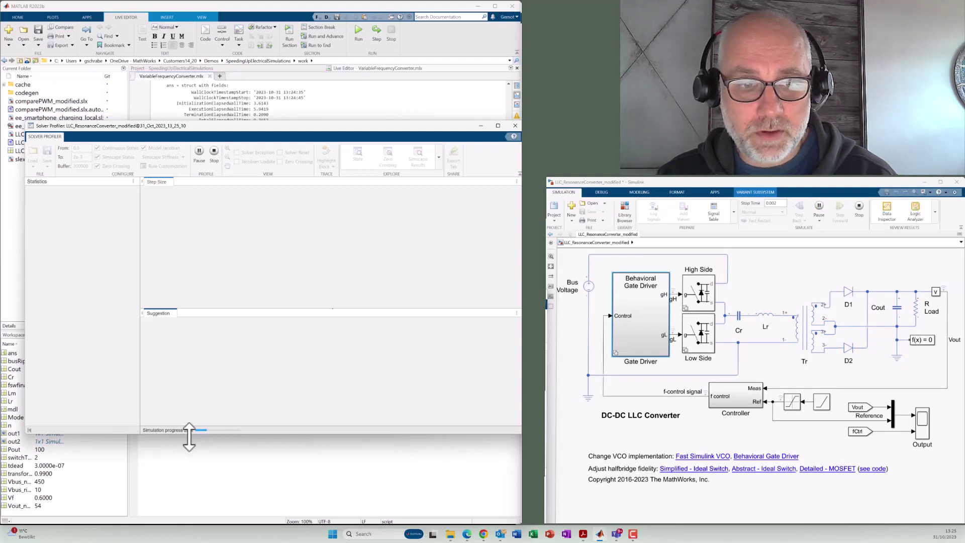
{"action": "left_click", "coordinate": [214, 153]}
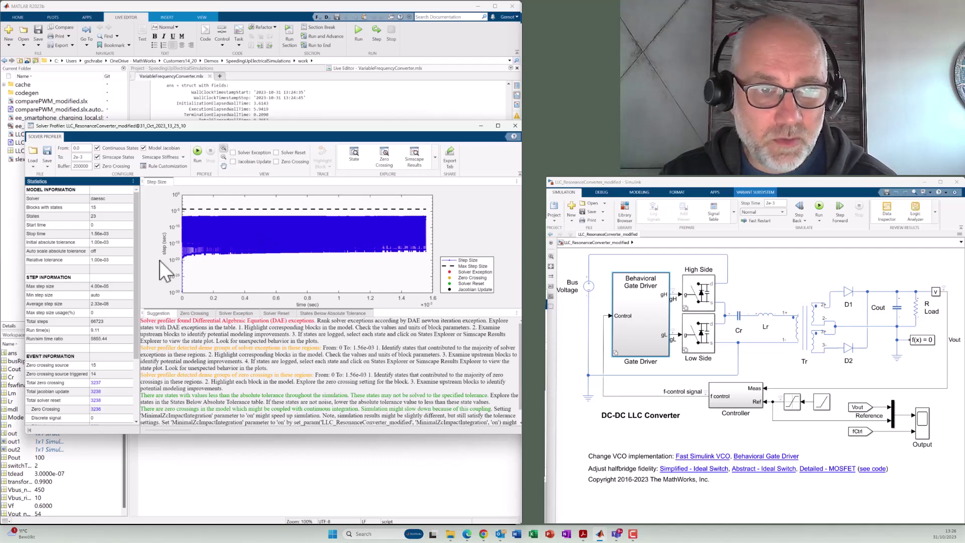
- Zoom the step-size plot, overlay zero crossings and solver exceptions, and list the zero-crossing source blocks
{"action": "left_click", "coordinate": [197, 236]}
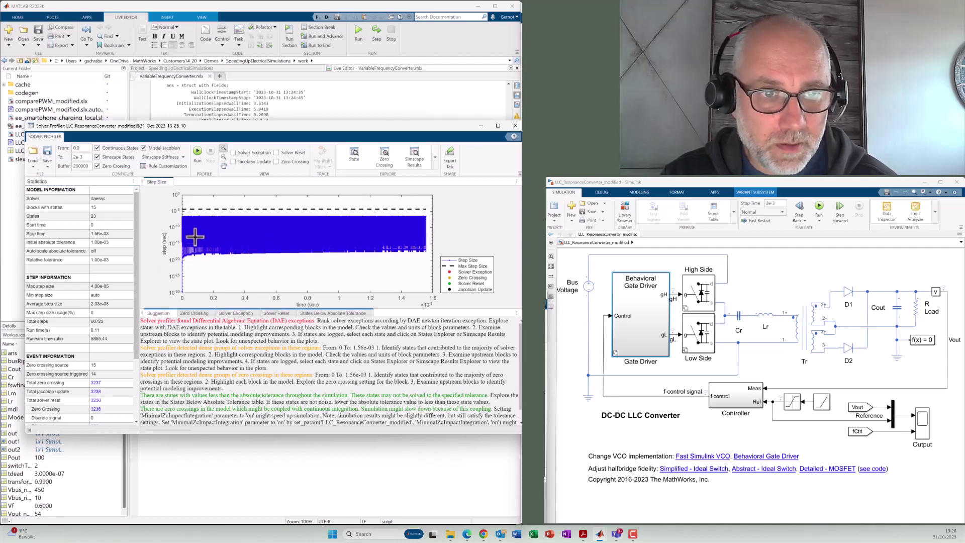
{"action": "left_click_drag", "start_coordinate": [191, 237], "coordinate": [204, 285]}
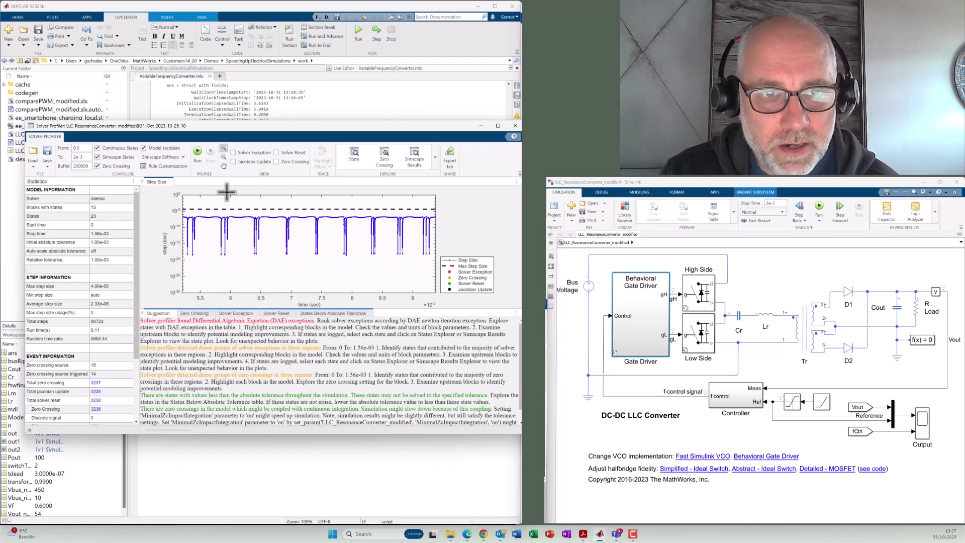
{"action": "left_click", "coordinate": [275, 162]}
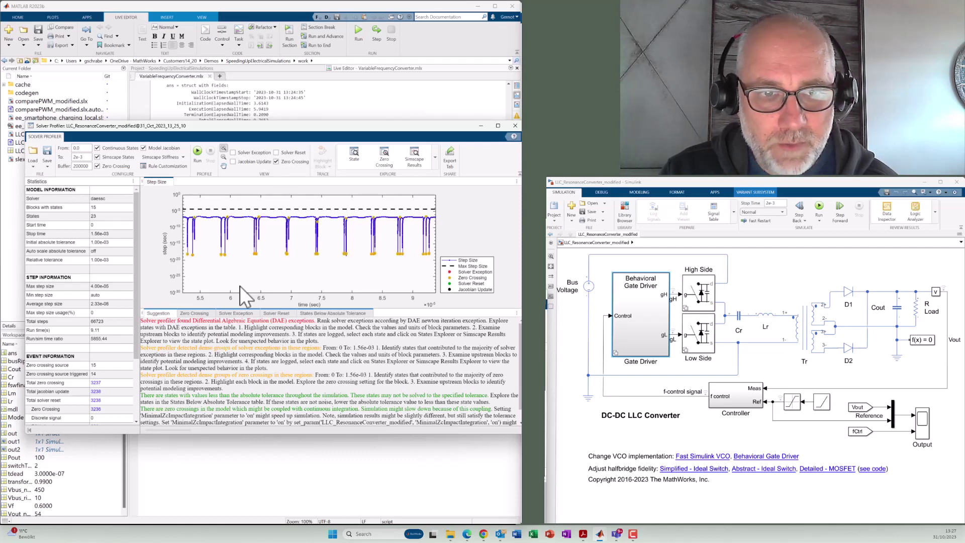
{"action": "left_click", "coordinate": [233, 152]}
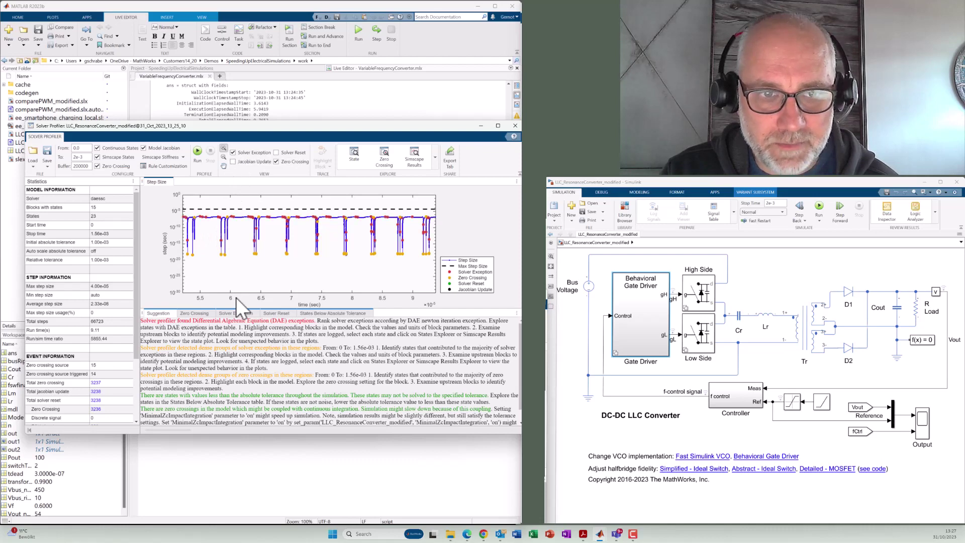
{"action": "left_click", "coordinate": [205, 312]}
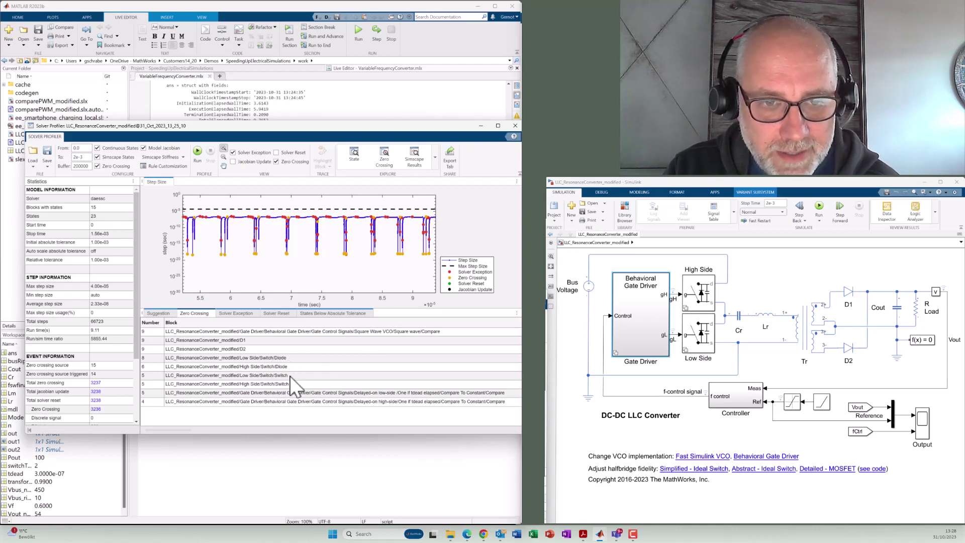
- Open High Side/Switch and review the switch and Diode block parameters (1.2 V forward voltage)
{"action": "double_click", "coordinate": [692, 304]}
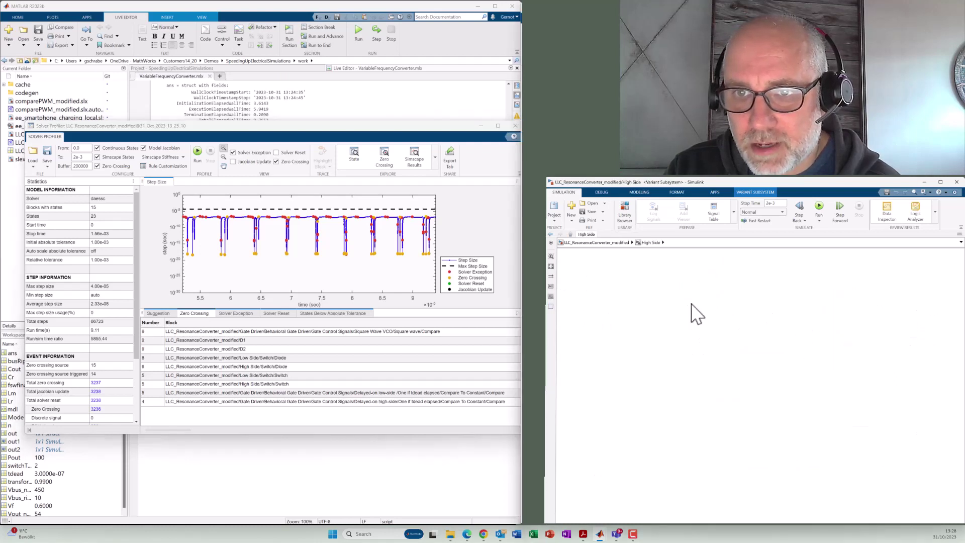
{"action": "double_click", "coordinate": [648, 490]}
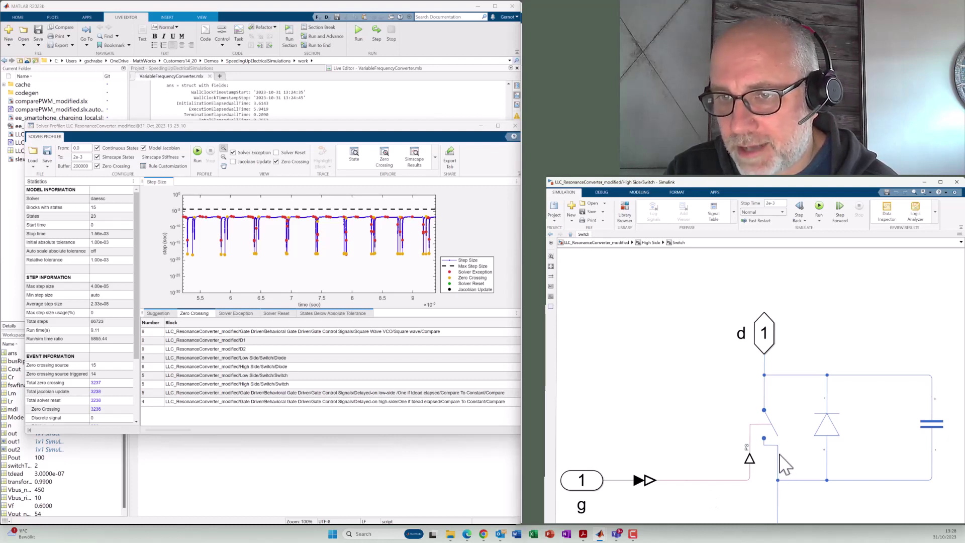
{"action": "double_click", "coordinate": [763, 433]}
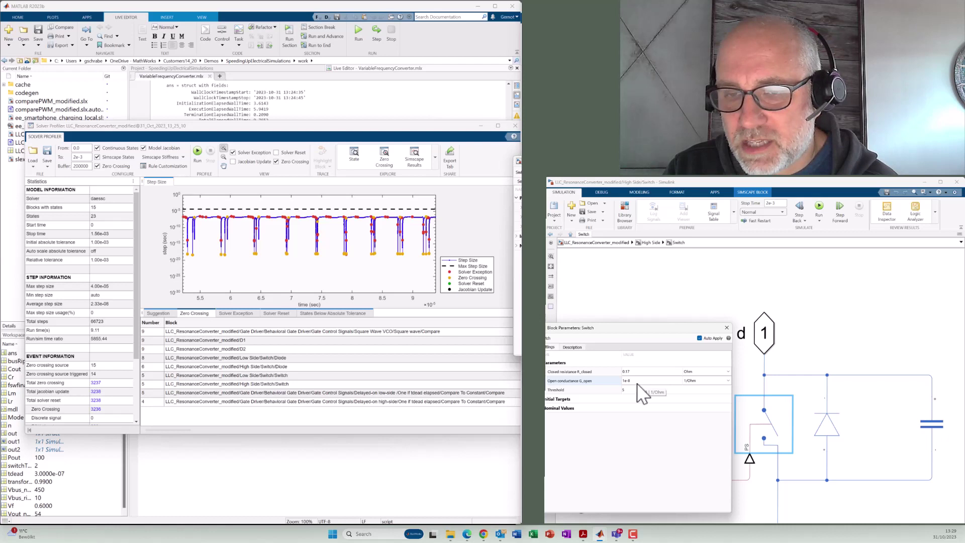
{"action": "left_click", "coordinate": [726, 327]}
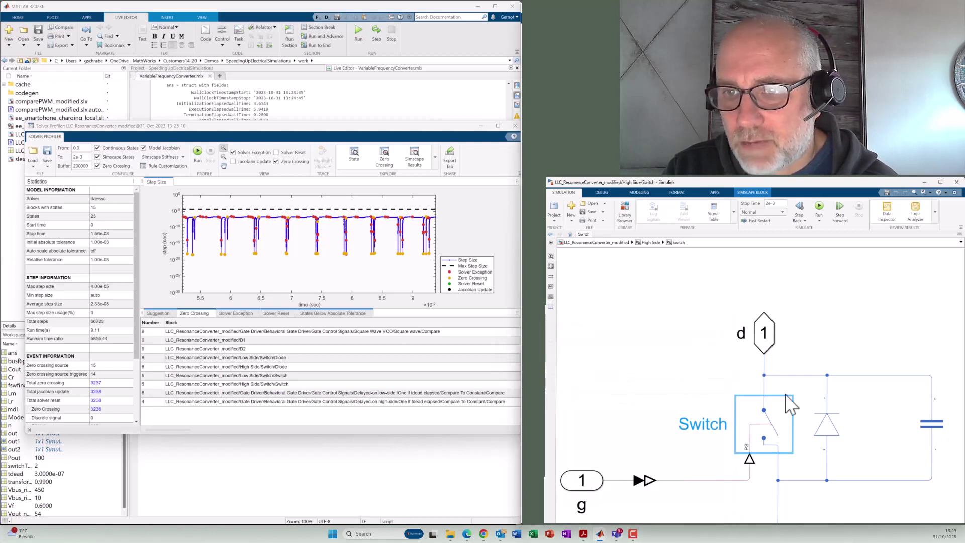
{"action": "double_click", "coordinate": [825, 442]}
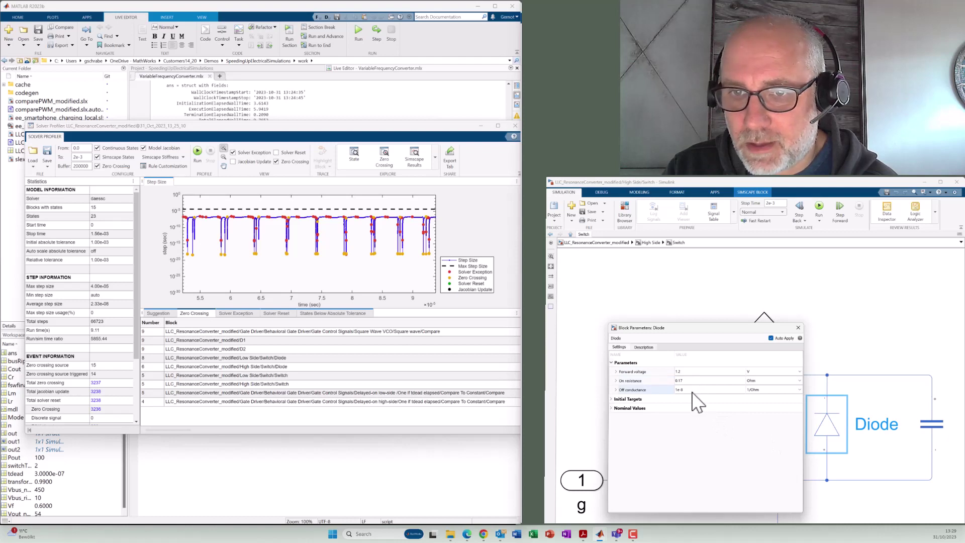
{"action": "left_click", "coordinate": [797, 327]}
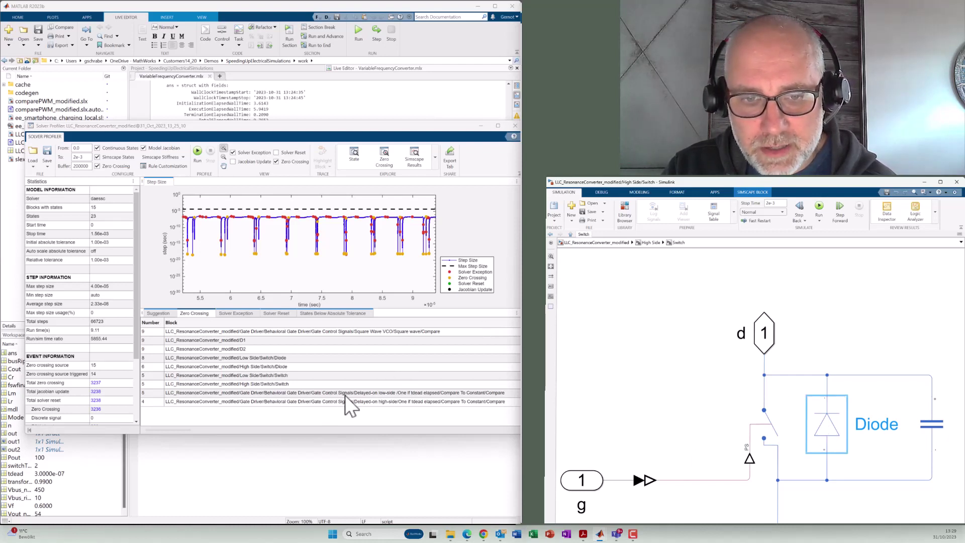
- Highlight the Delayed-on low-side Compare block, then climb up to Gate Control Signals and select Delayed-on low-side
{"action": "left_click", "coordinate": [396, 395]}
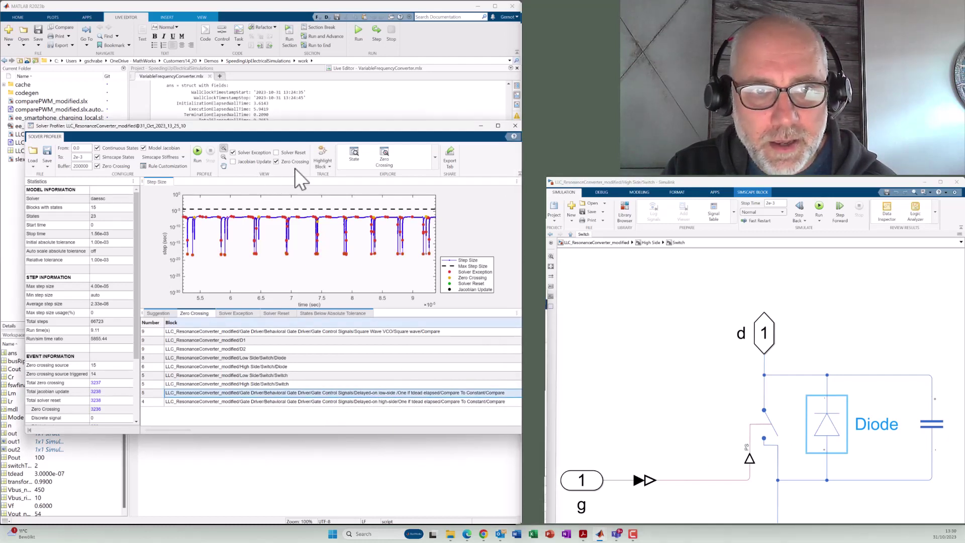
{"action": "left_click", "coordinate": [322, 155]}
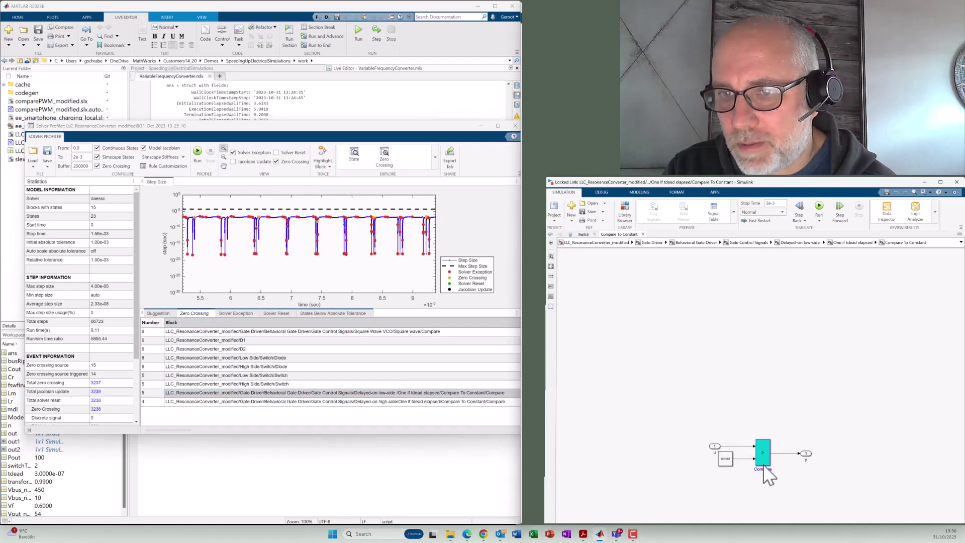
{"action": "left_click", "coordinate": [856, 243]}
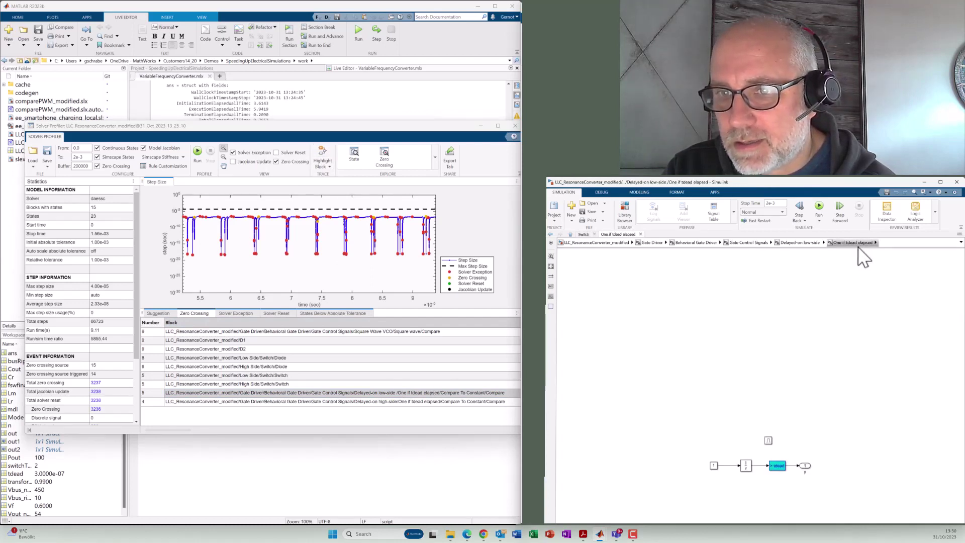
{"action": "left_click", "coordinate": [807, 244]}
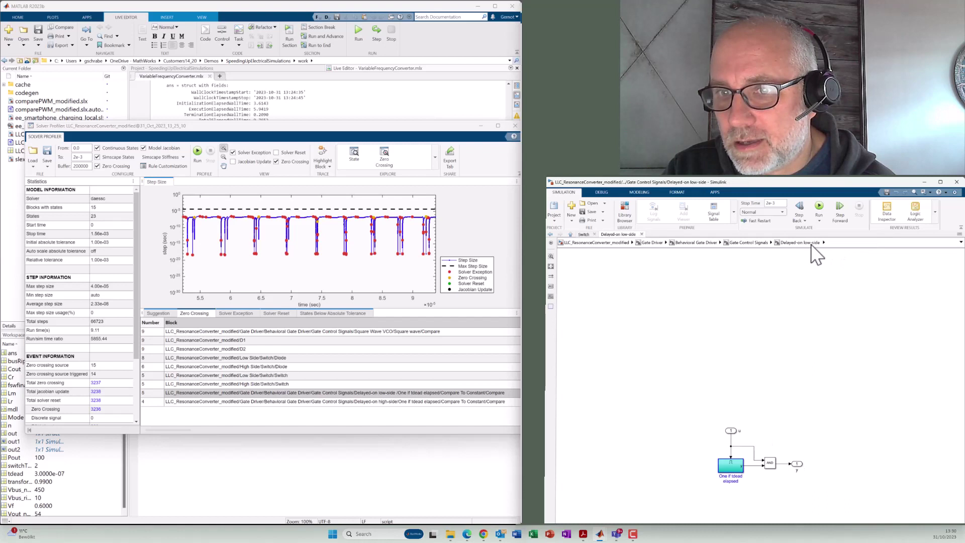
{"action": "left_click", "coordinate": [749, 243]}
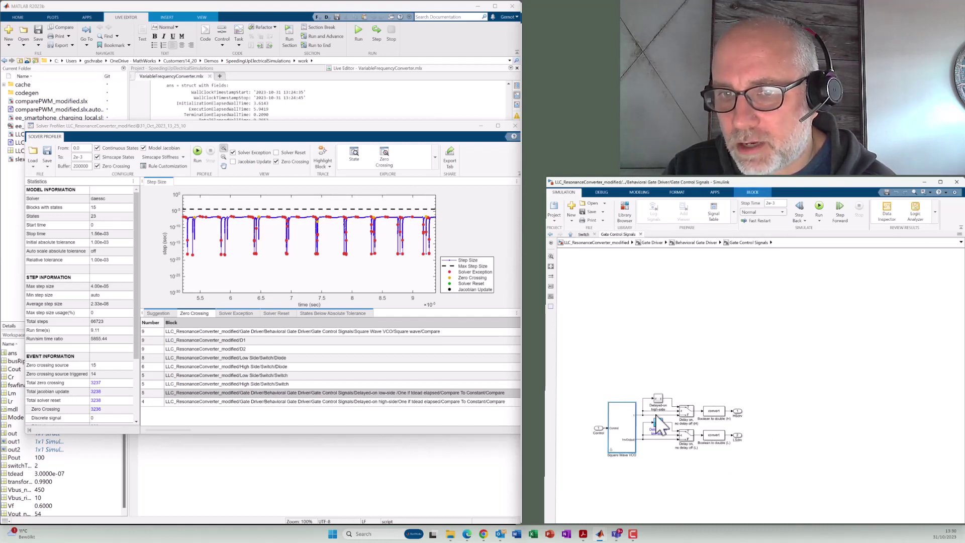
{"action": "left_click", "coordinate": [657, 425]}
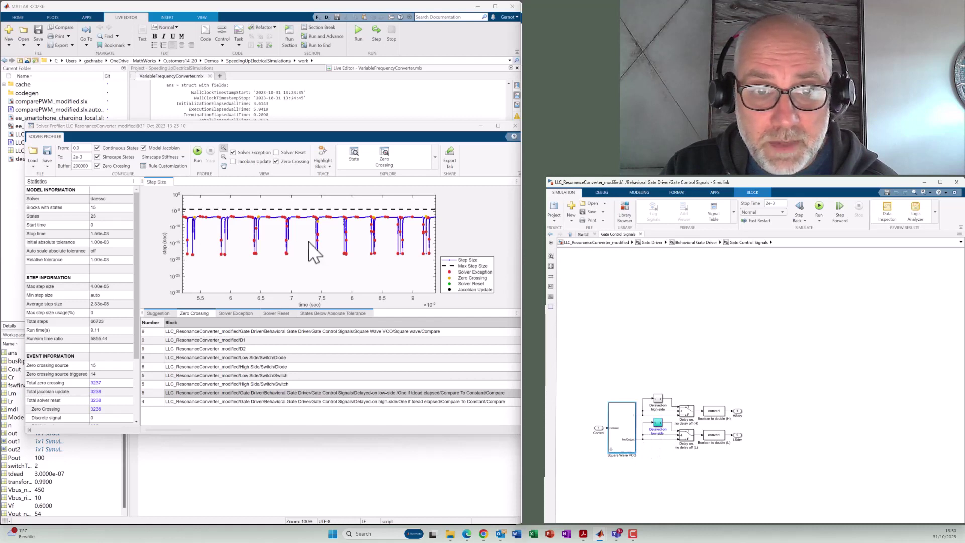
- Show the Solver Exception list, topped by the D2 threshold state, with error-control counts
{"action": "left_click", "coordinate": [244, 314]}
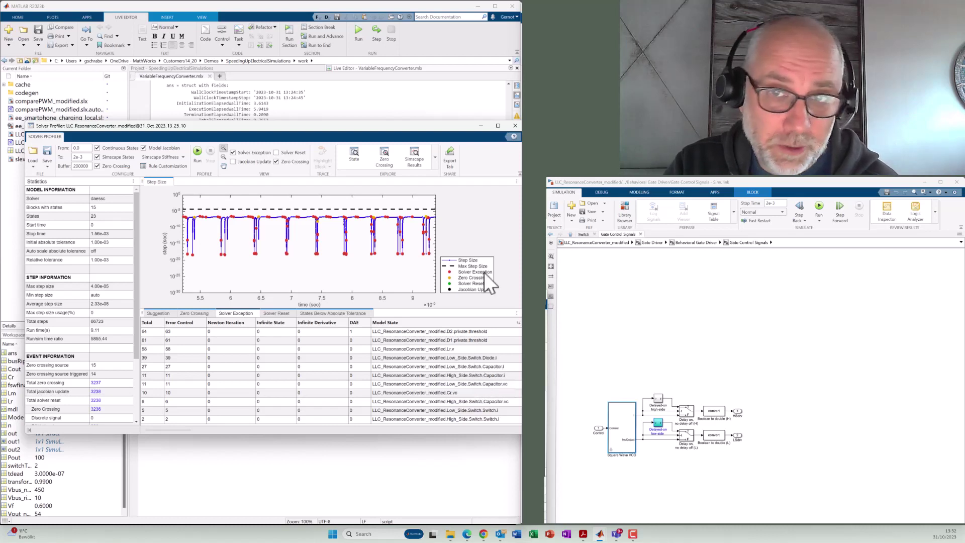
- Close the Solver Profiler and scroll to the 'Combine Switch and Halfbridge Diode' section
{"action": "left_click", "coordinate": [515, 127]}
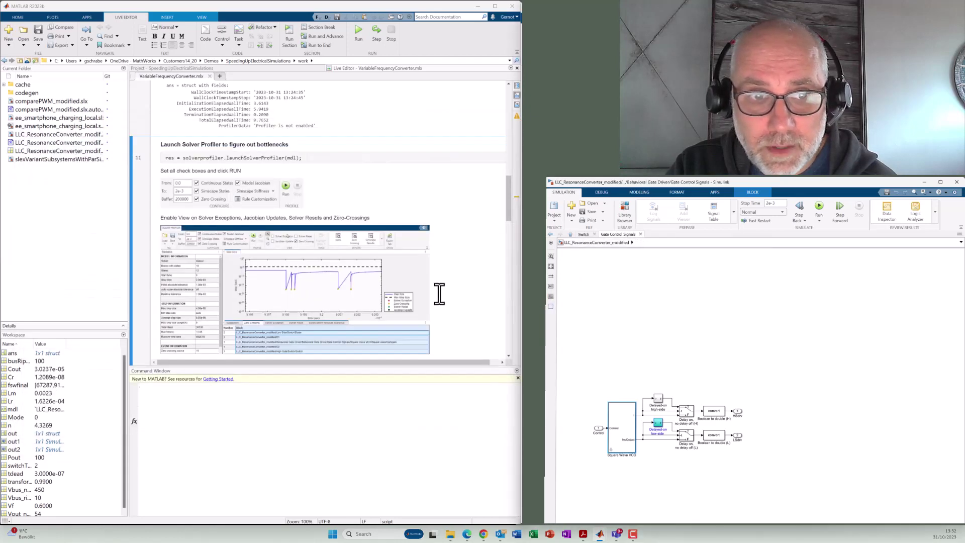
{"action": "scroll", "coordinate": [440, 294], "scroll_direction": "down", "scroll_amount": 6}
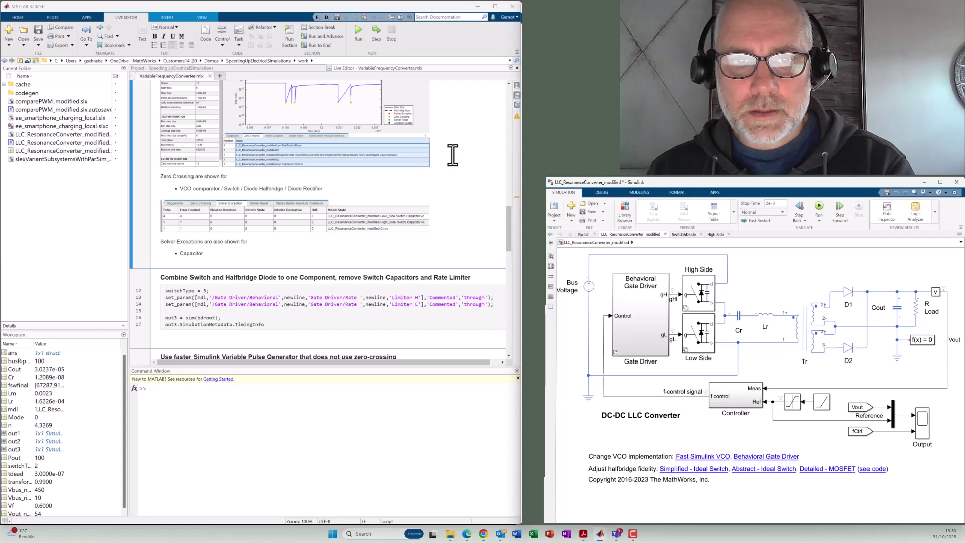
{"action": "scroll", "coordinate": [458, 154], "scroll_direction": "down", "scroll_amount": 5}
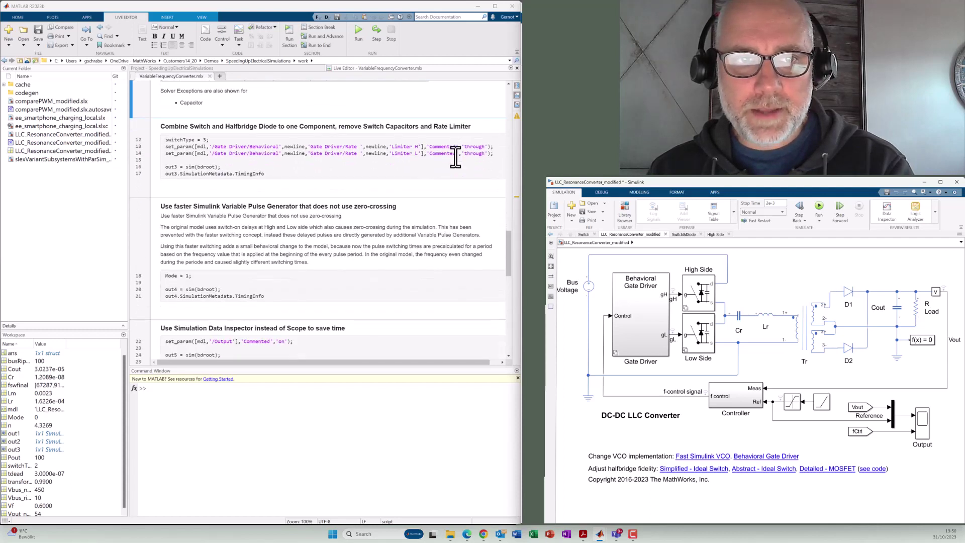
{"action": "scroll", "coordinate": [456, 157], "scroll_direction": "down", "scroll_amount": 1}
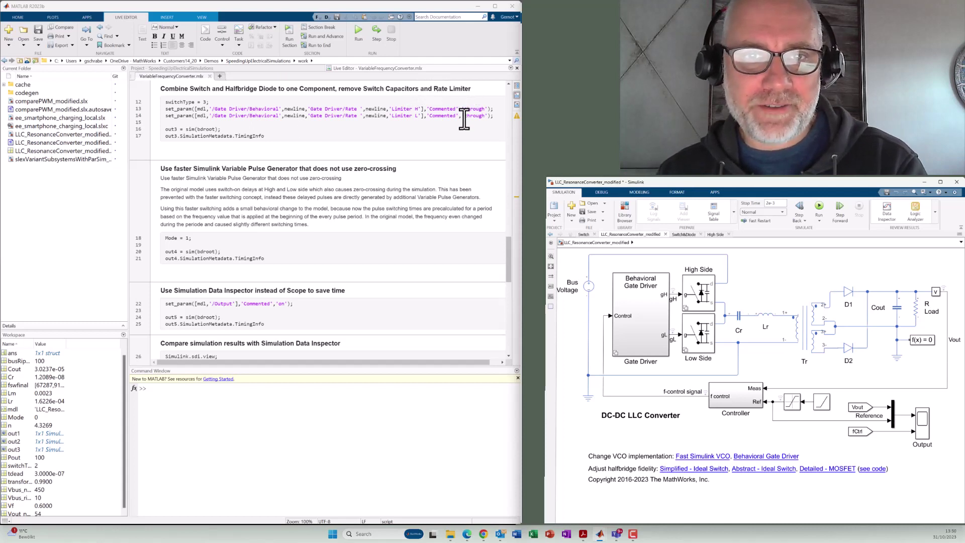
- Run the section combining switch and halfbridge diode without rate limiters to get out3 timing
{"action": "left_click", "coordinate": [382, 129]}
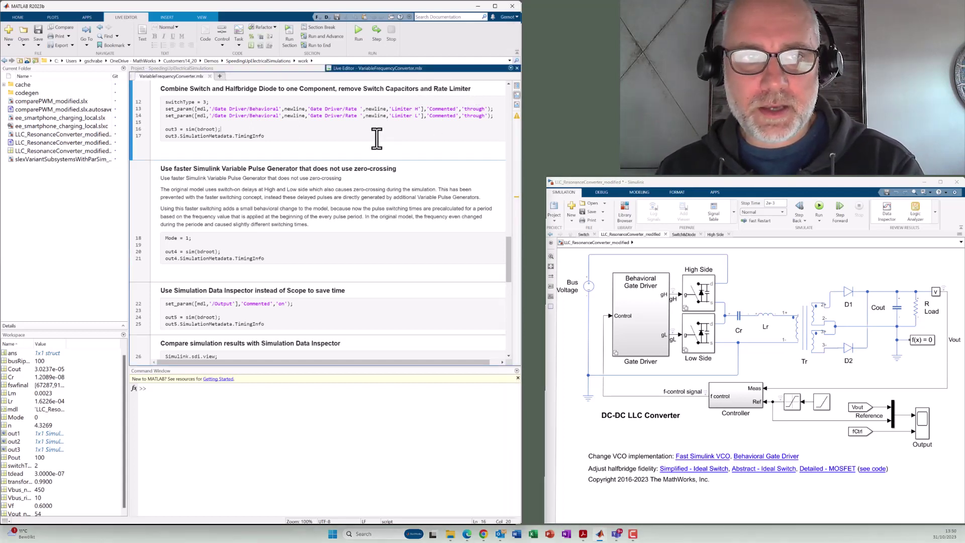
{"action": "left_click", "coordinate": [315, 37]}
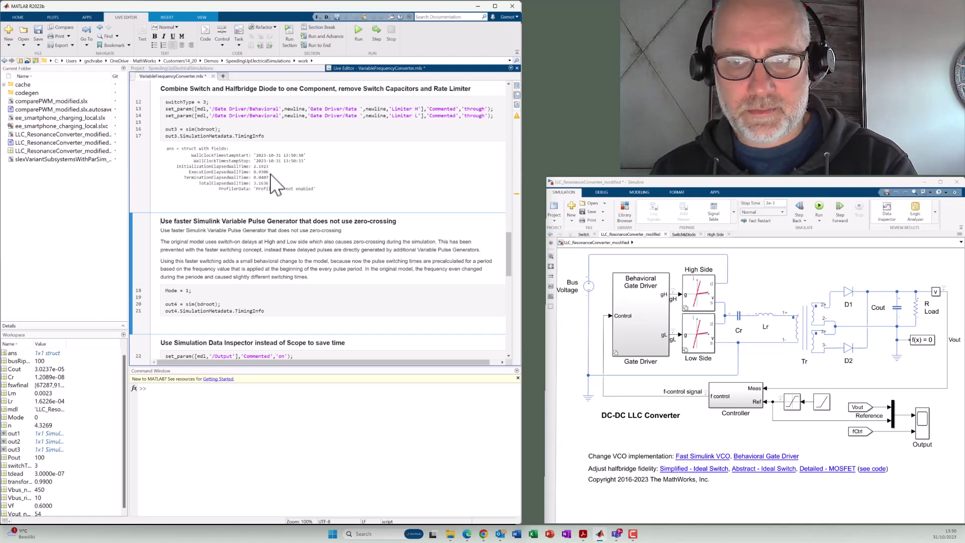
{"action": "scroll", "coordinate": [314, 244], "scroll_direction": "down", "scroll_amount": 5}
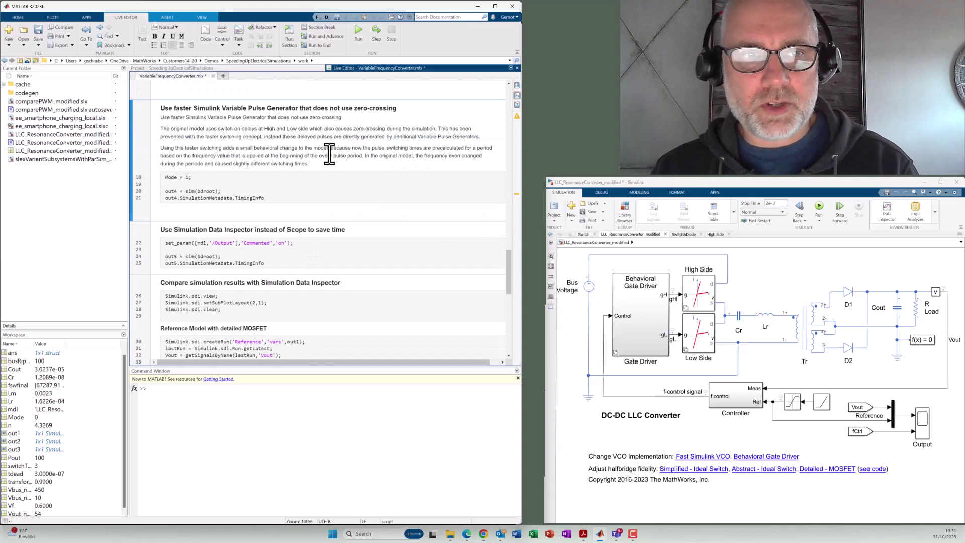
- Drill into Behavioral Gate Driver, Gate Control Signals and the Square Wave VCO subsystem
{"action": "double_click", "coordinate": [614, 354]}
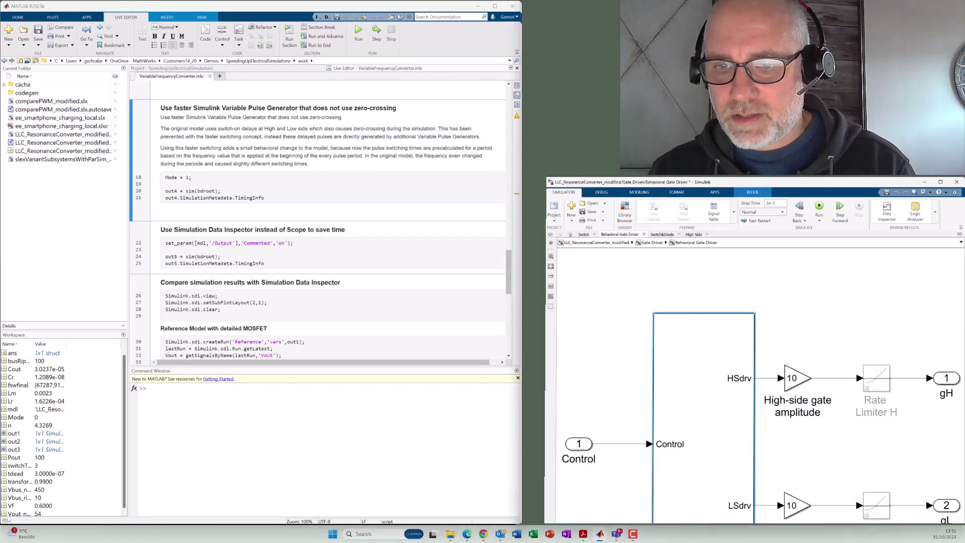
{"action": "double_click", "coordinate": [659, 453]}
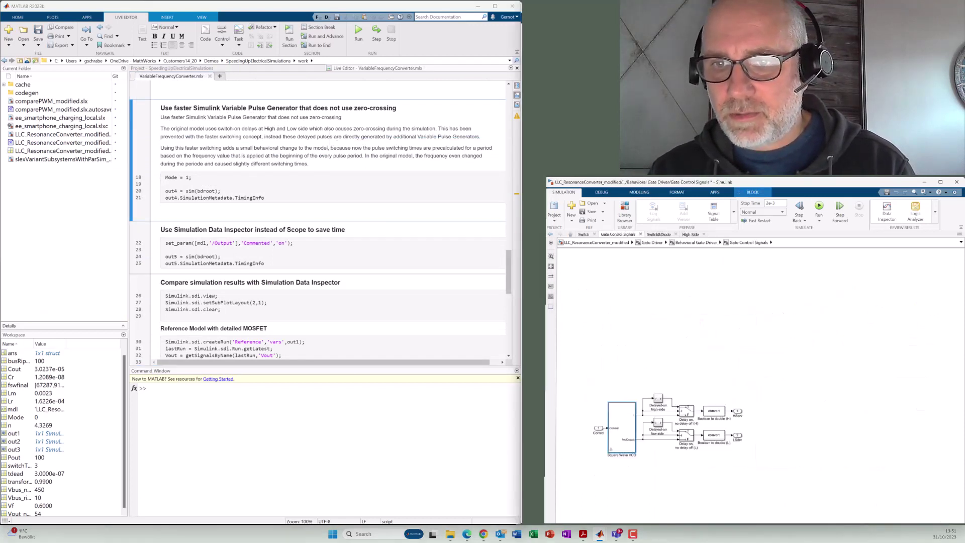
{"action": "double_click", "coordinate": [611, 452]}
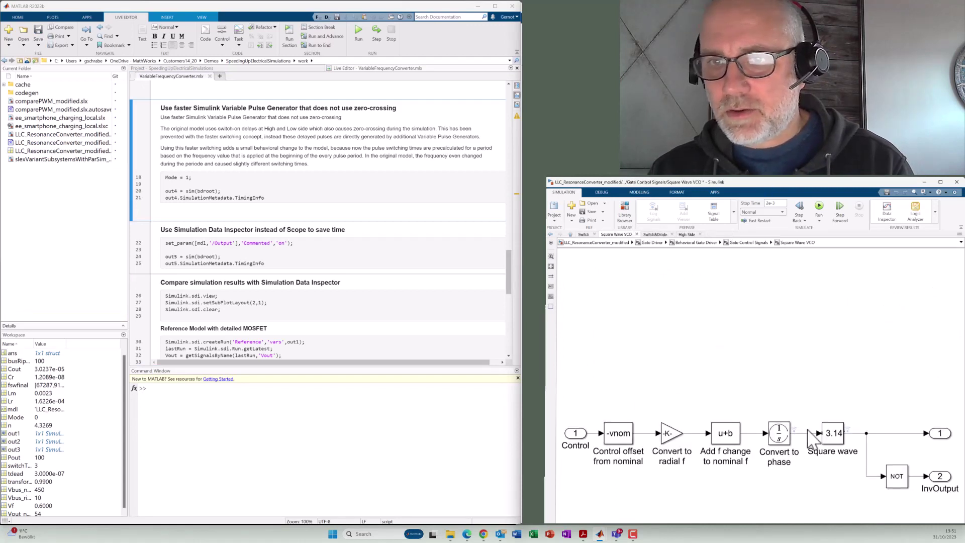
- Return to the Gate Driver variant subsystem and open the Fast Simulink VCO implementation
{"action": "left_click", "coordinate": [741, 243]}
{"action": "left_click", "coordinate": [695, 243]}
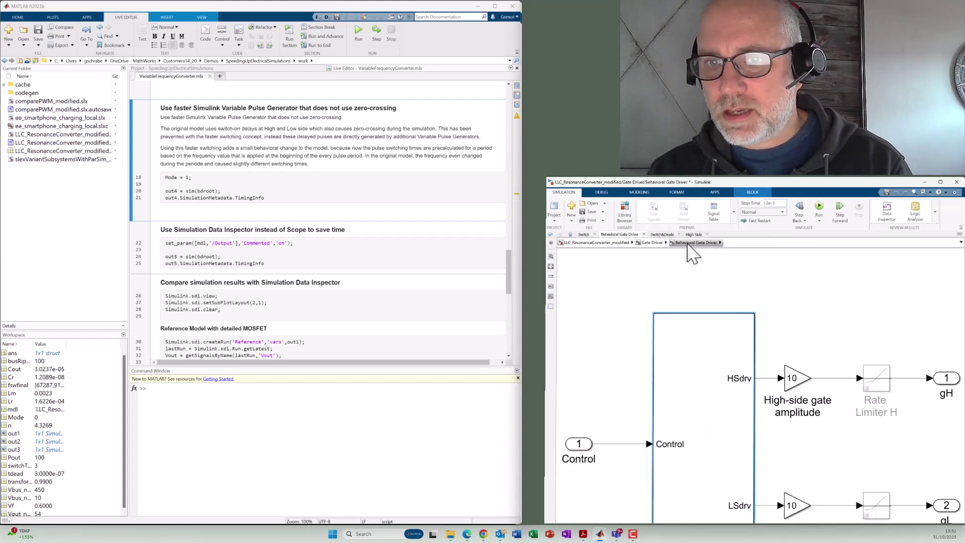
{"action": "left_click", "coordinate": [653, 242]}
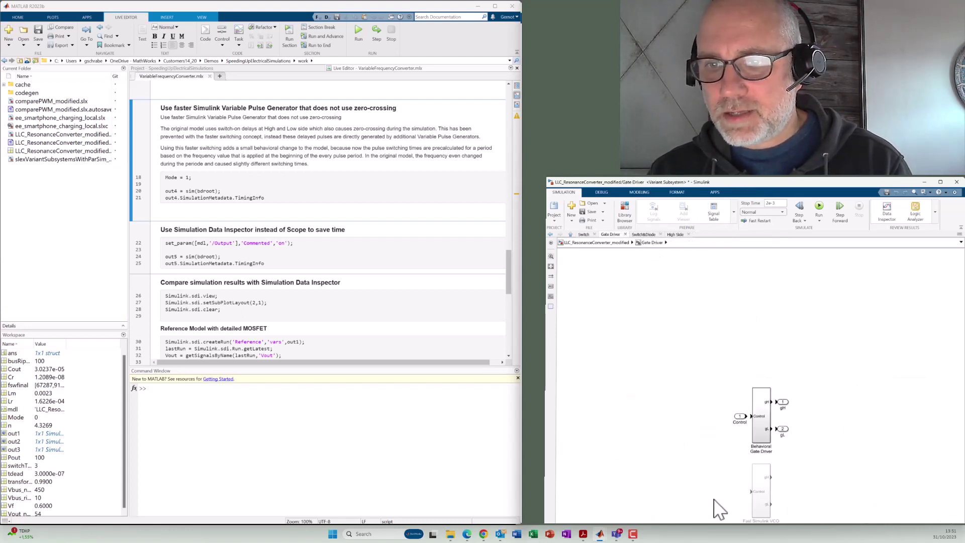
{"action": "double_click", "coordinate": [768, 509]}
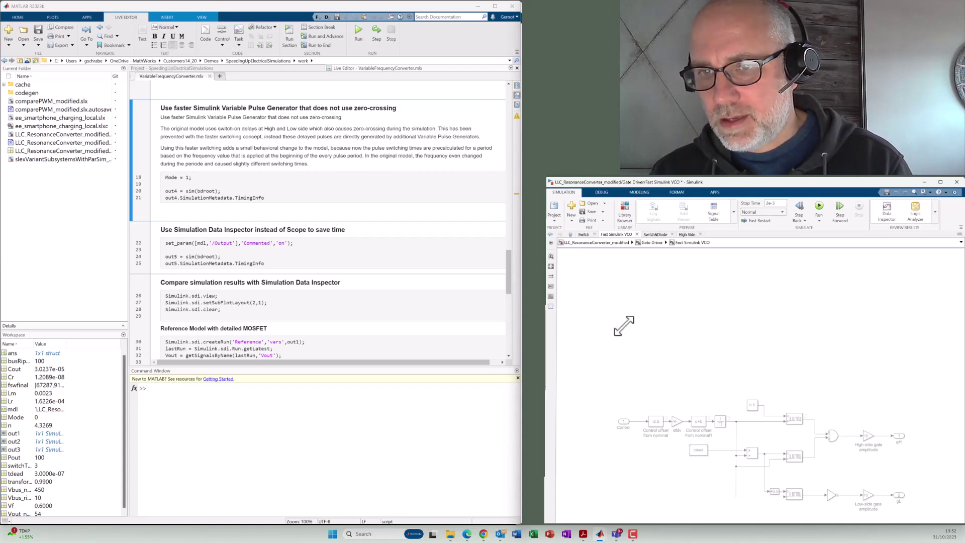
- Go back to the top-level LLC diagram and run the Mode = 1 section in the live script
{"action": "left_click", "coordinate": [588, 243]}
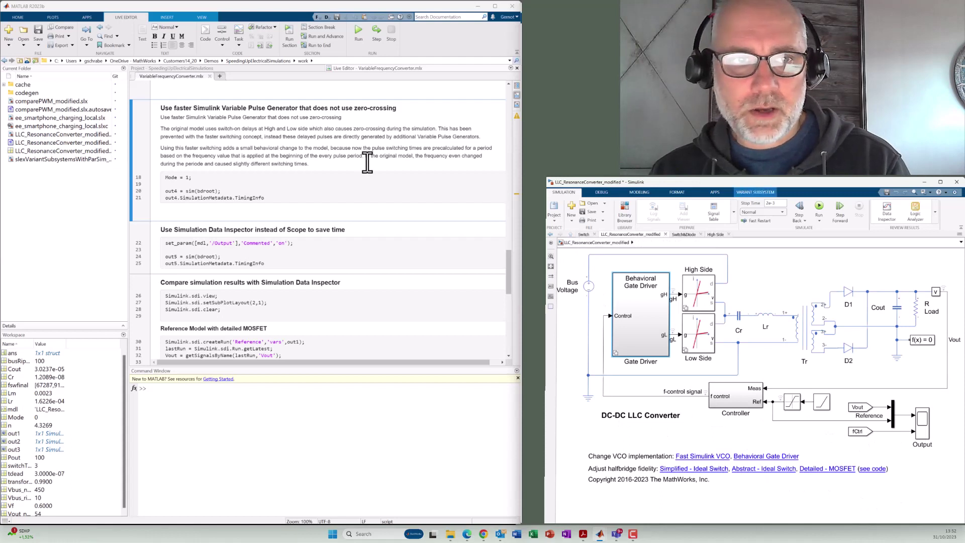
{"action": "left_click", "coordinate": [320, 37]}
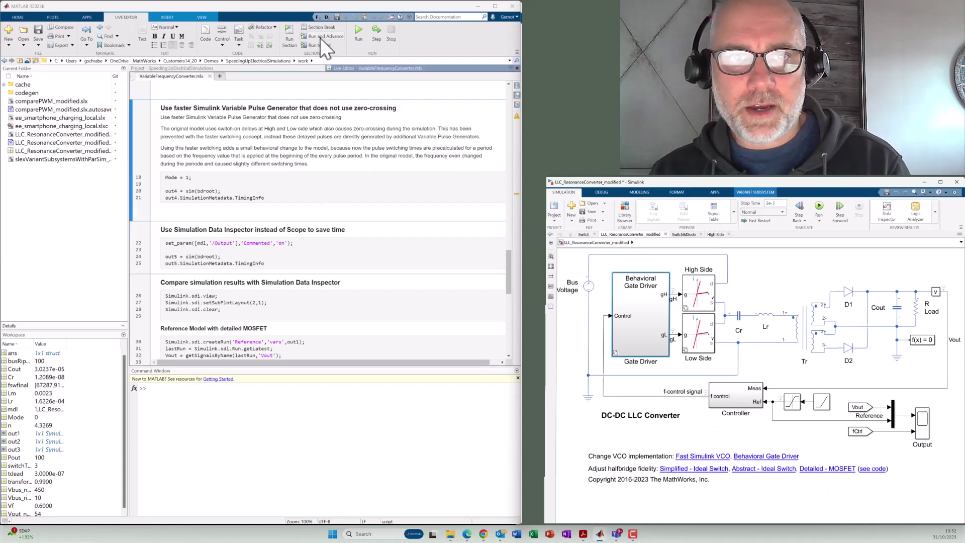
{"action": "left_click", "coordinate": [320, 37]}
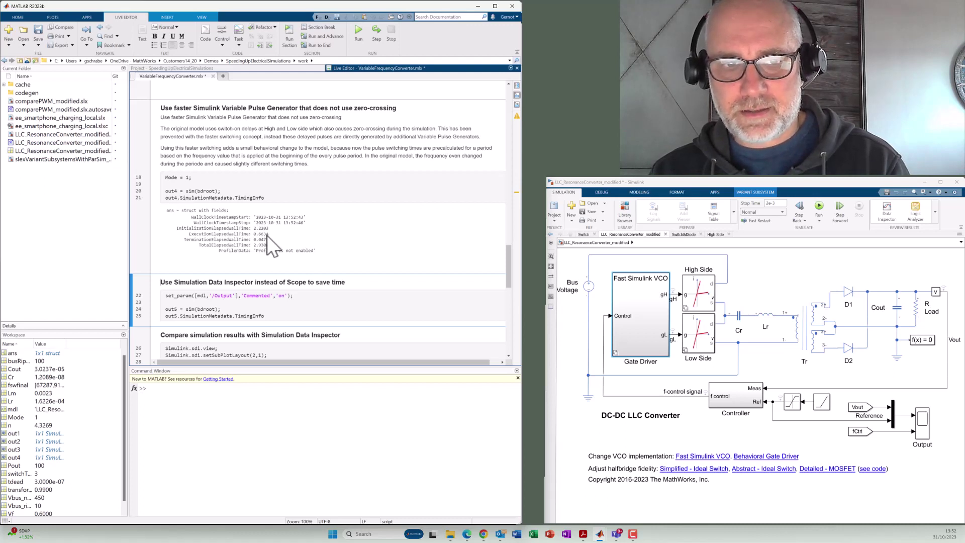
{"action": "scroll", "coordinate": [279, 234], "scroll_direction": "down", "scroll_amount": 3}
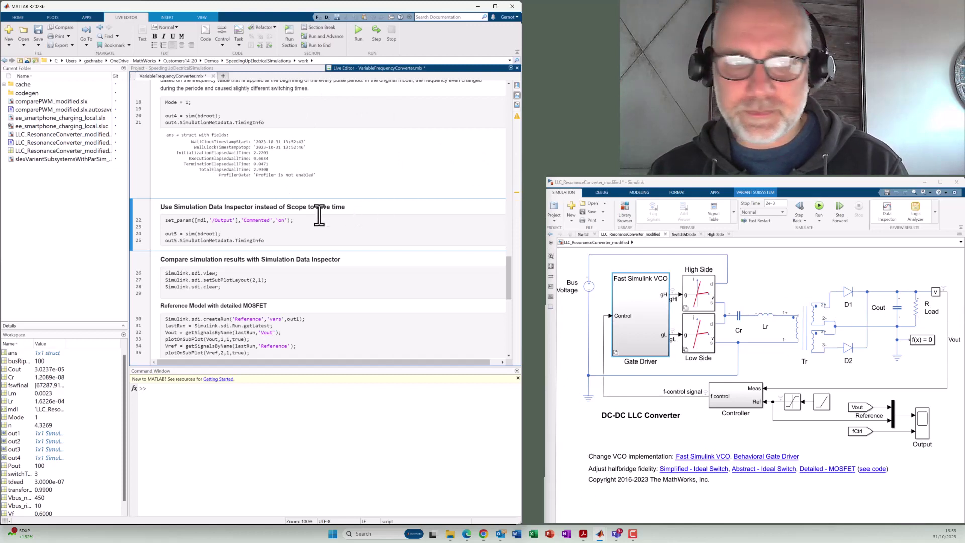
- Run the set_param/sim section that comments out the Output scope, producing out5 timing
{"action": "left_click", "coordinate": [312, 36]}
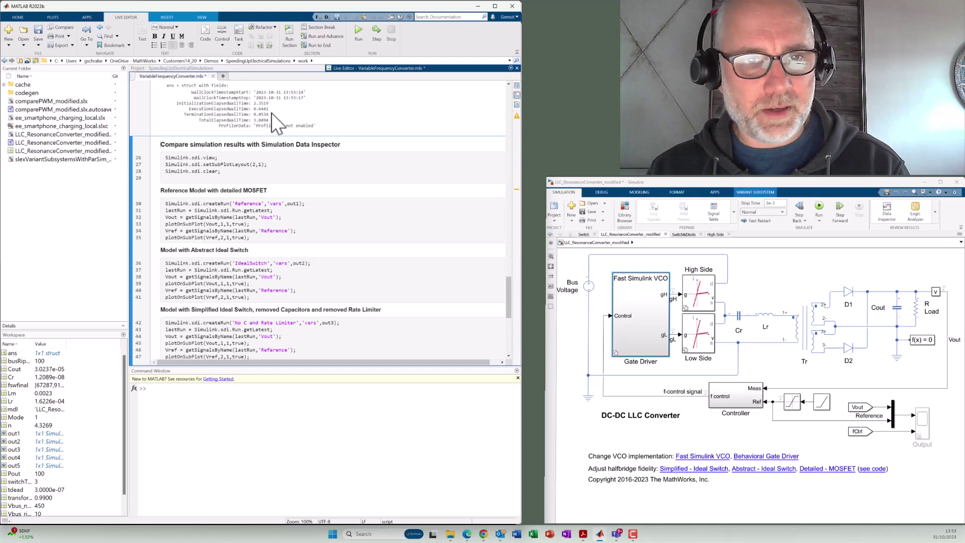
{"action": "scroll", "coordinate": [274, 123], "scroll_direction": "down", "scroll_amount": 3}
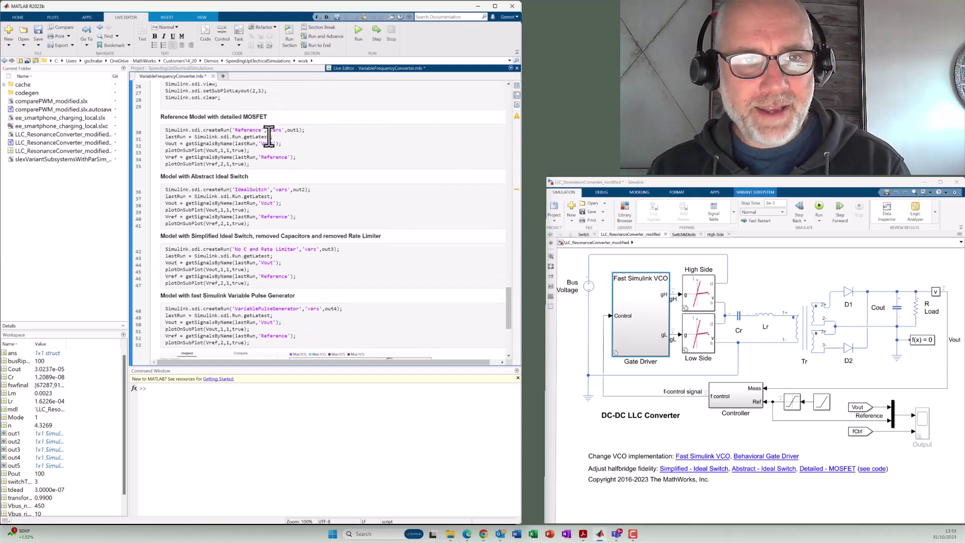
{"action": "scroll", "coordinate": [268, 135], "scroll_direction": "up", "scroll_amount": 1}
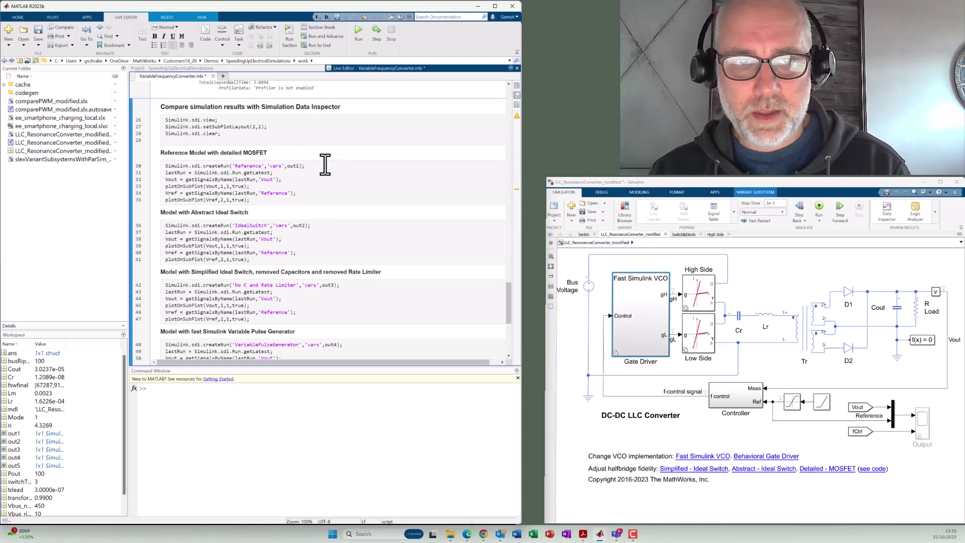
- Review the live script's Simulation Data Inspector sections and run the comparison of all runs
{"action": "scroll", "coordinate": [314, 167], "scroll_direction": "up", "scroll_amount": 6}
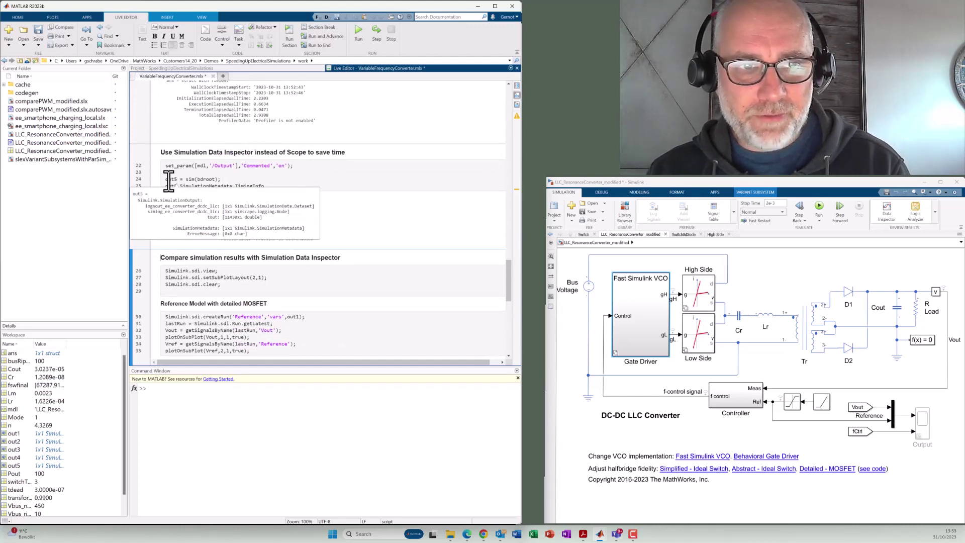
{"action": "scroll", "coordinate": [184, 177], "scroll_direction": "up", "scroll_amount": 10}
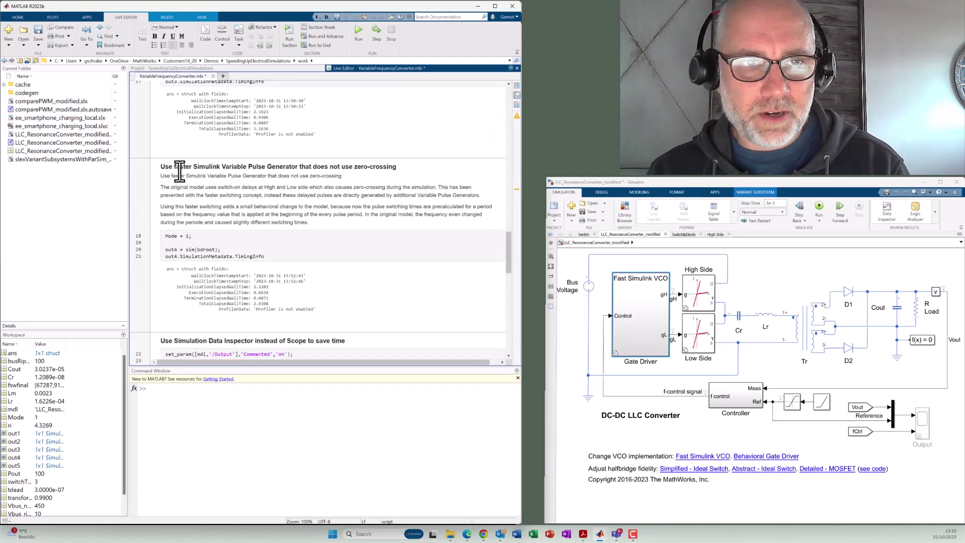
{"action": "scroll", "coordinate": [169, 187], "scroll_direction": "down", "scroll_amount": 15}
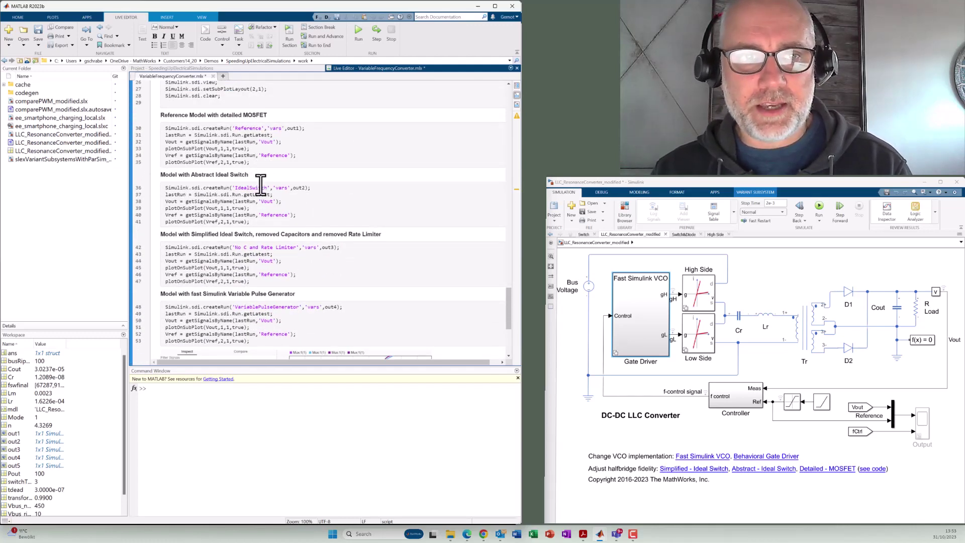
{"action": "left_click", "coordinate": [313, 36]}
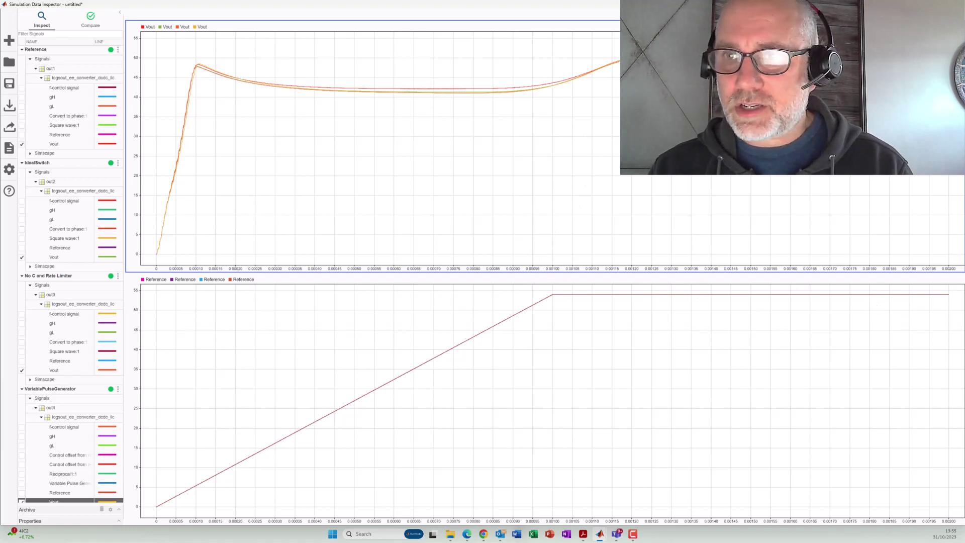
- Zoom the top Vout subplot into the 40–43.5 V range
{"action": "left_click_drag", "start_coordinate": [352, 84], "coordinate": [354, 97]}
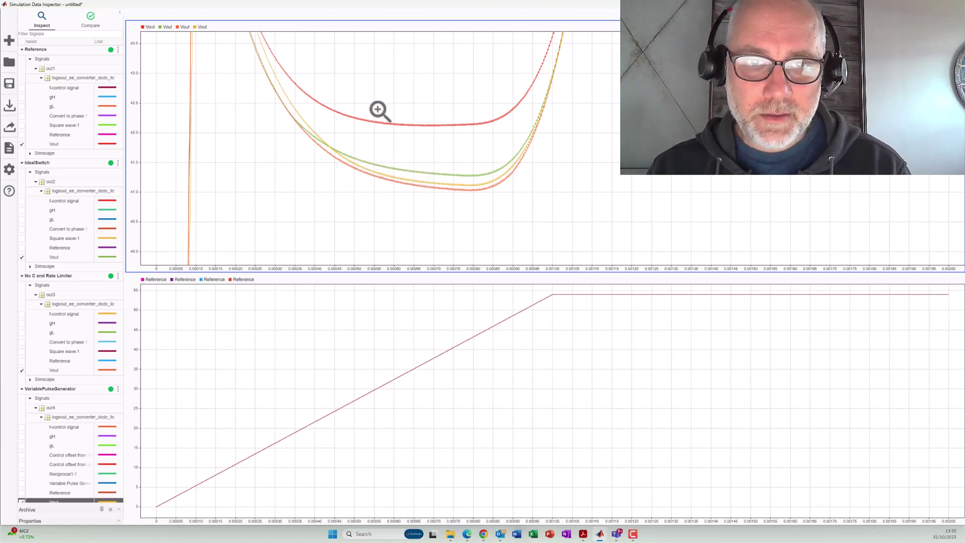
- Zoom into a short stretch of Vout, reset the view, then zoom onto the ripple near 41.2–41.4 V
{"action": "left_click_drag", "start_coordinate": [379, 118], "coordinate": [424, 131]}
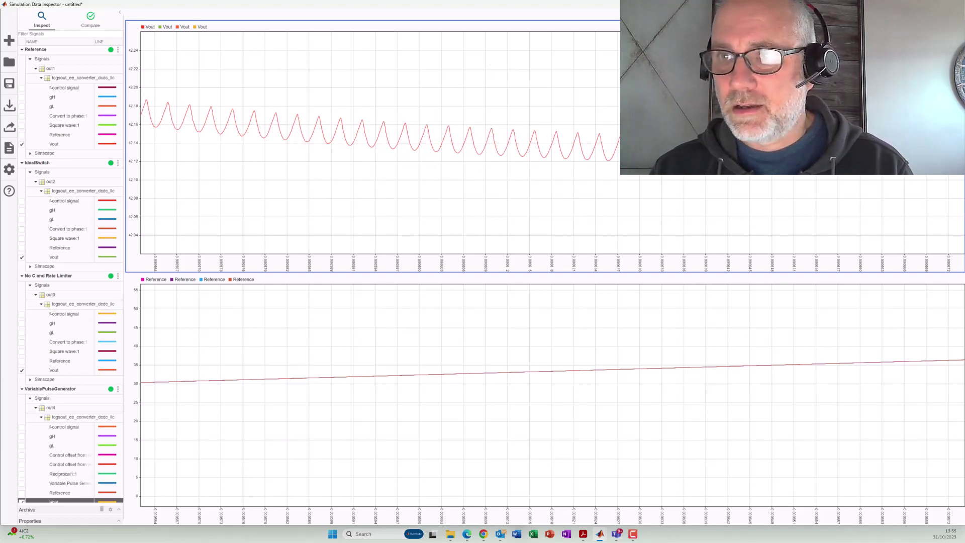
{"action": "key", "text": "space"}
{"action": "left_click_drag", "start_coordinate": [383, 86], "coordinate": [415, 98]}
{"action": "left_click_drag", "start_coordinate": [395, 146], "coordinate": [489, 184]}
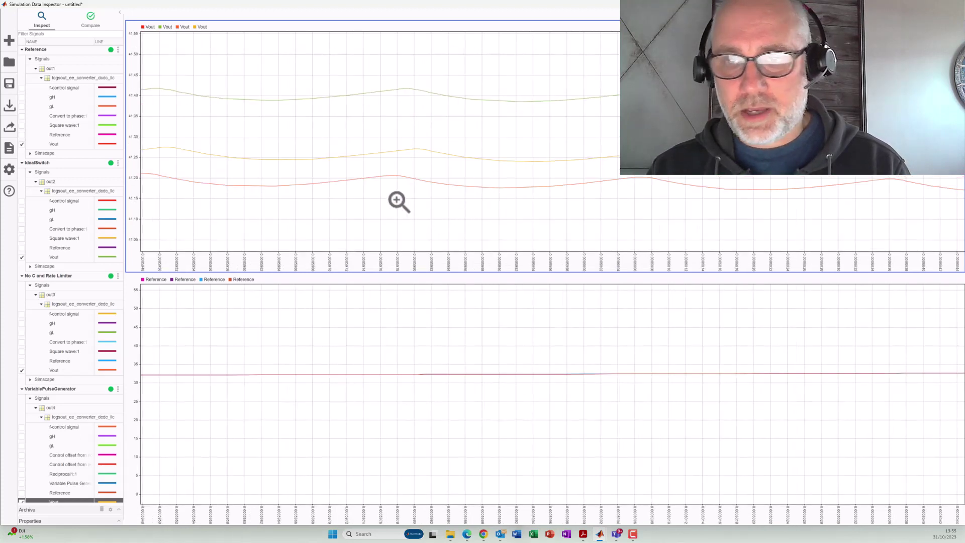